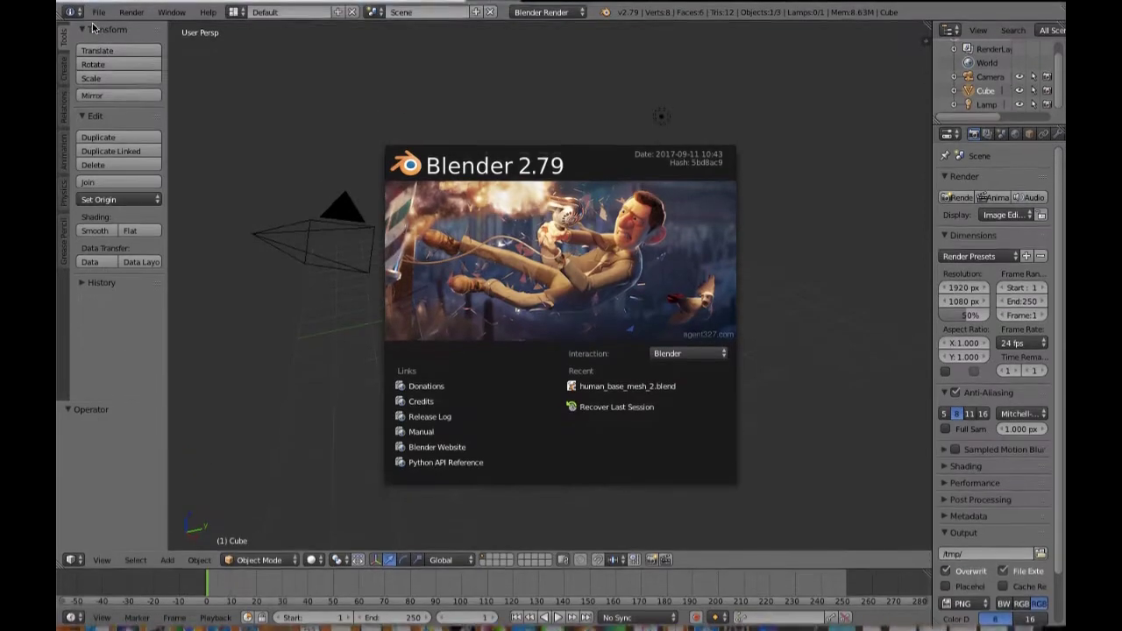
# Raise the default cube exactly 1 unit along the Z axis.
pyautogui.click(423, 119)
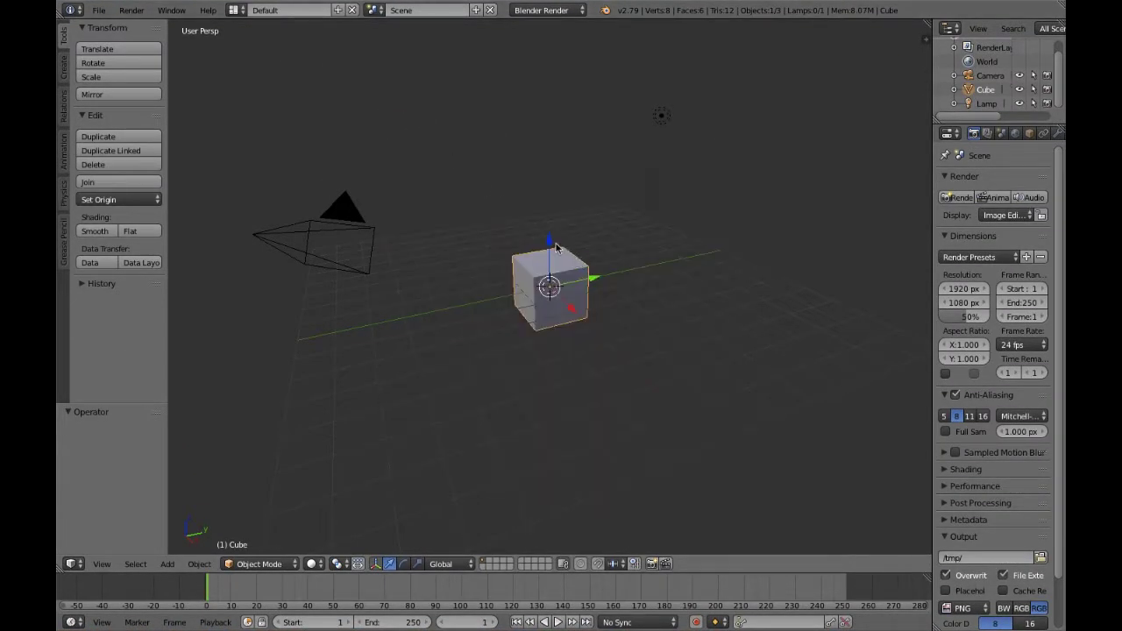
pyautogui.moveTo(551, 247); pyautogui.dragTo(551, 227)
pyautogui.hotkey('ctrl', 'z')
pyautogui.keyDown('ctrl'); pyautogui.moveTo(548, 244); pyautogui.dragTo(549, 218); pyautogui.keyUp('ctrl')
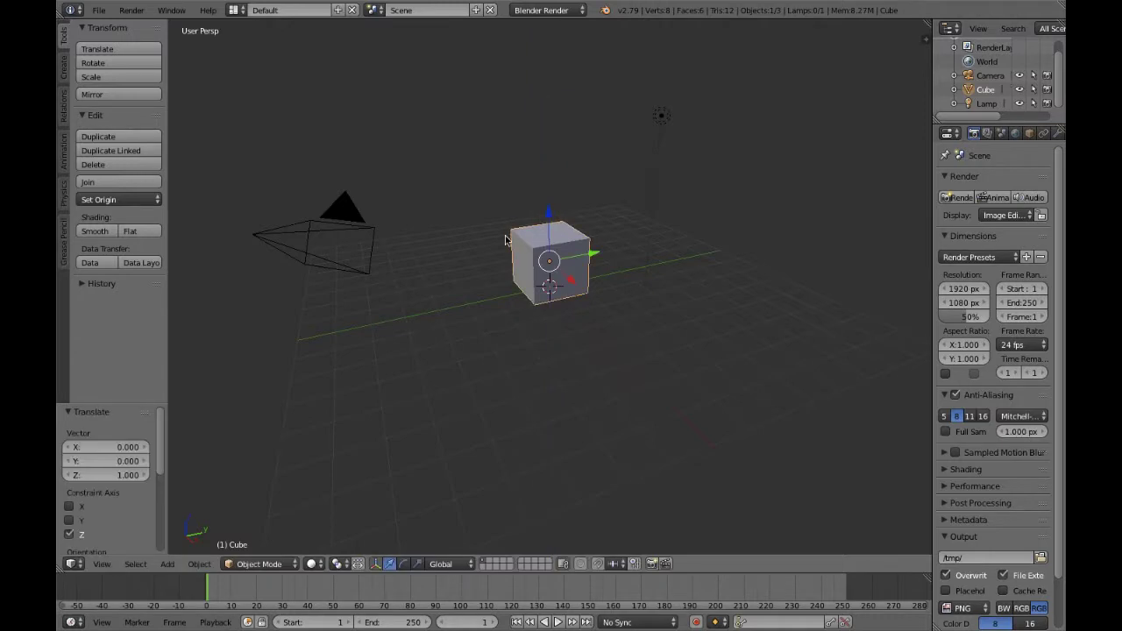
# Add a plane mesh under the cube and scale it by 8 as a floor.
pyautogui.moveTo(506, 239); pyautogui.dragTo(509, 241, button='middle')
pyautogui.hotkey('shift', 'a')
pyautogui.moveTo(508, 237)
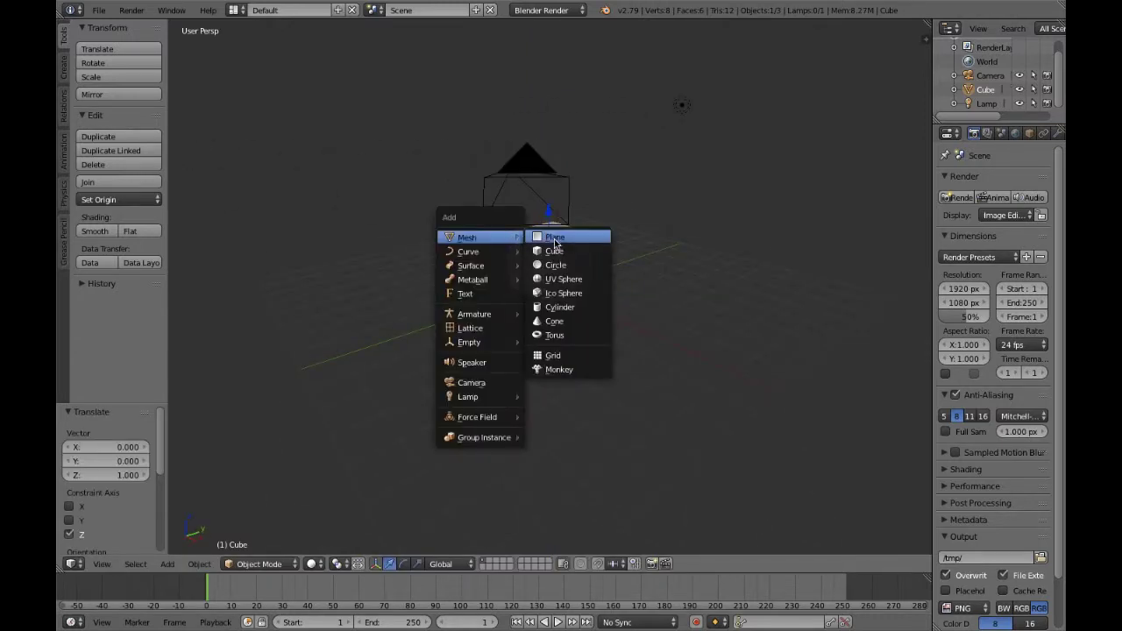
pyautogui.click(555, 237)
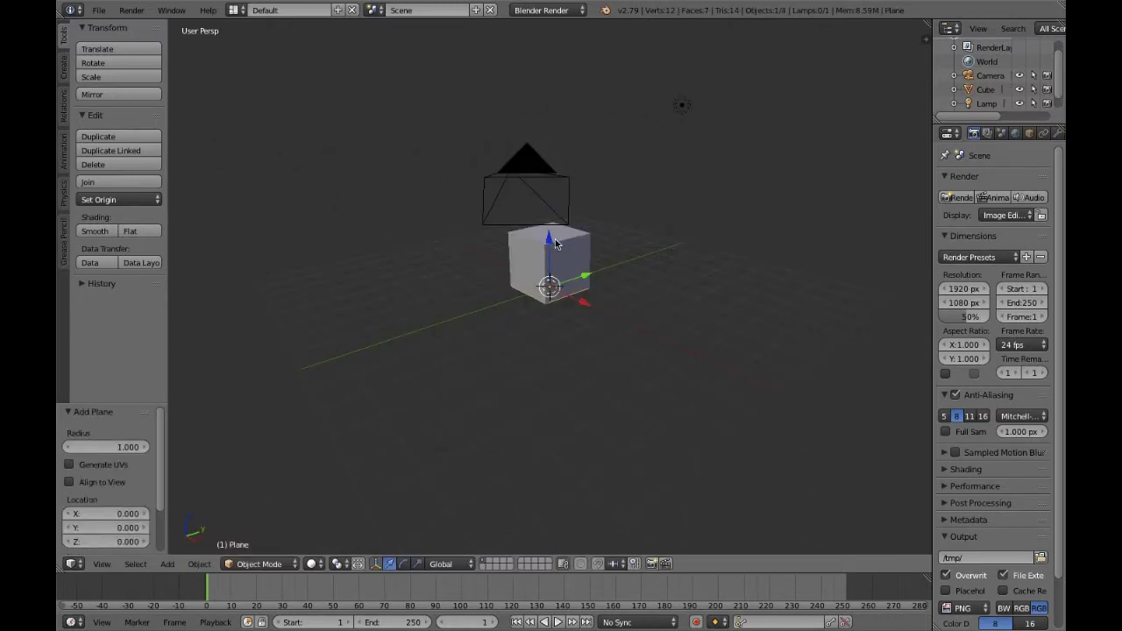
pyautogui.press('s')
pyautogui.press('8')
pyautogui.press('Return')
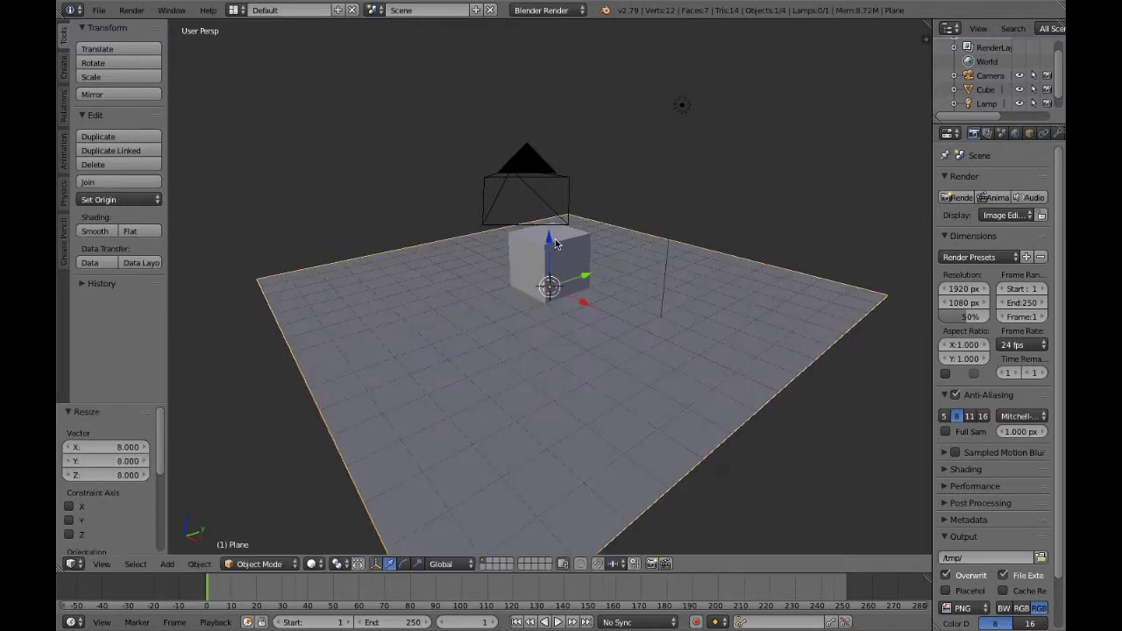
# Add a UV sphere mesh and raise it exactly 1 unit along the Z axis.
pyautogui.moveTo(556, 244); pyautogui.dragTo(554, 244, button='middle')
pyautogui.hotkey('shift', 'a')
pyautogui.moveTo(462, 269)
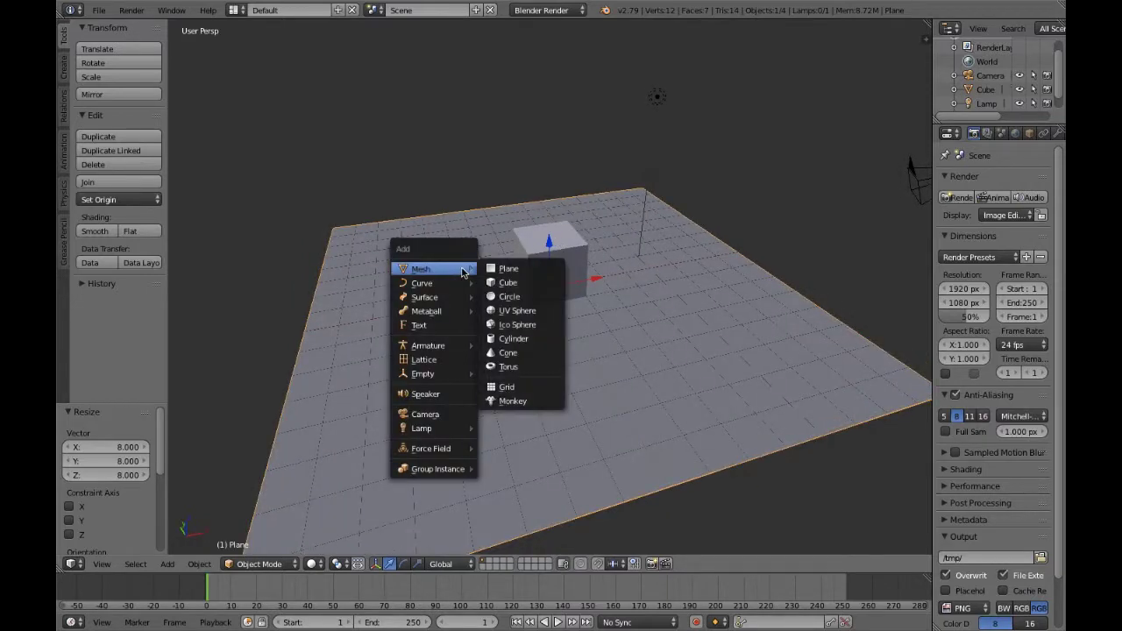
pyautogui.click(513, 311)
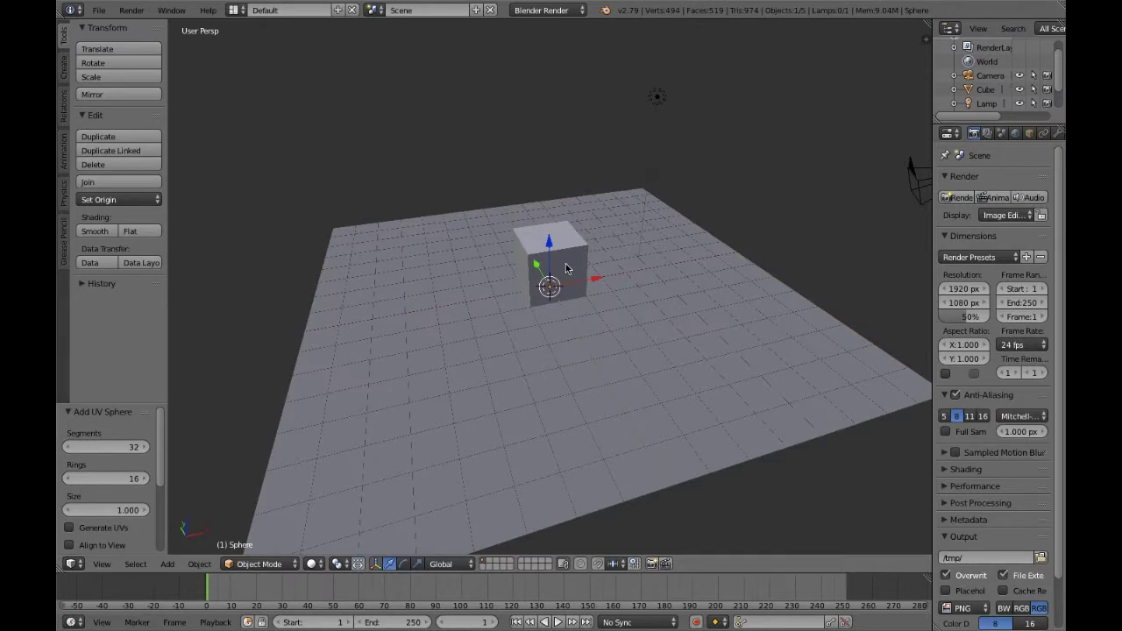
pyautogui.keyDown('ctrl'); pyautogui.moveTo(552, 246); pyautogui.dragTo(550, 225); pyautogui.keyUp('ctrl')
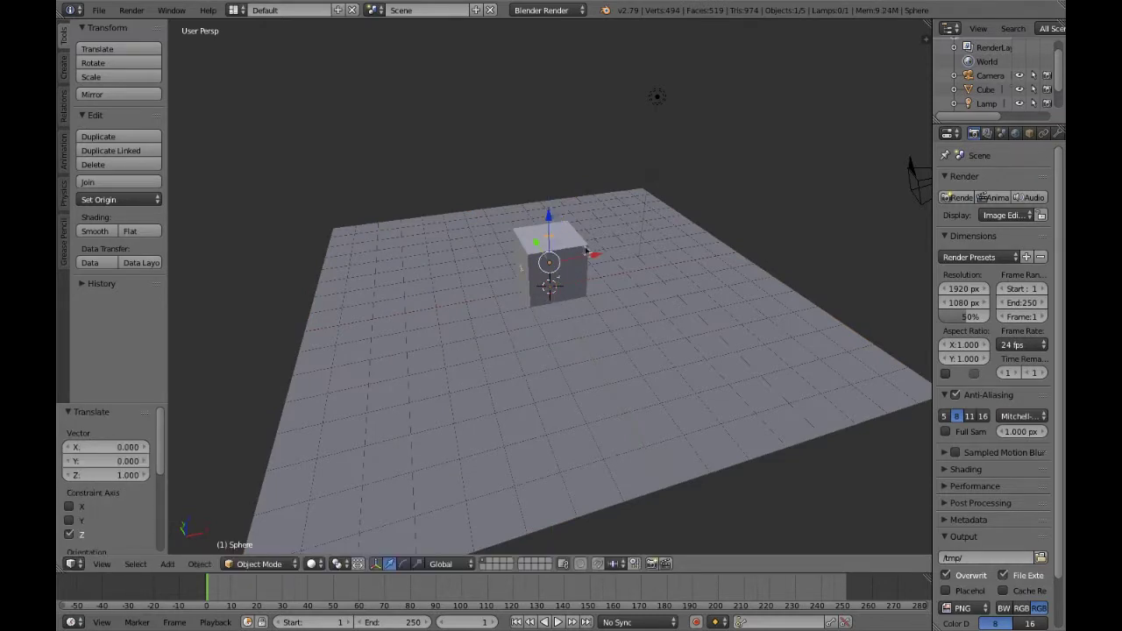
# Move the sphere clear of the cube to about X -4 and Y -1.02, and raise it another 1.04 units or so.
pyautogui.moveTo(598, 260); pyautogui.dragTo(476, 260)
pyautogui.moveTo(476, 261); pyautogui.dragTo(476, 261, button='middle')
pyautogui.moveTo(561, 186); pyautogui.dragTo(538, 191)
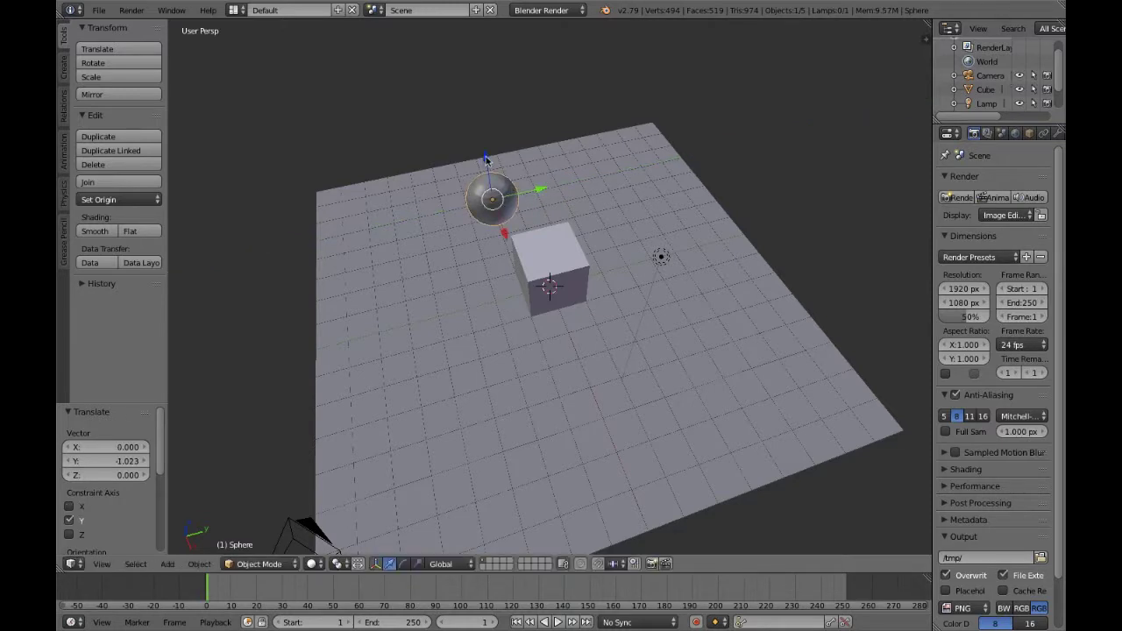
pyautogui.moveTo(482, 156); pyautogui.dragTo(481, 139)
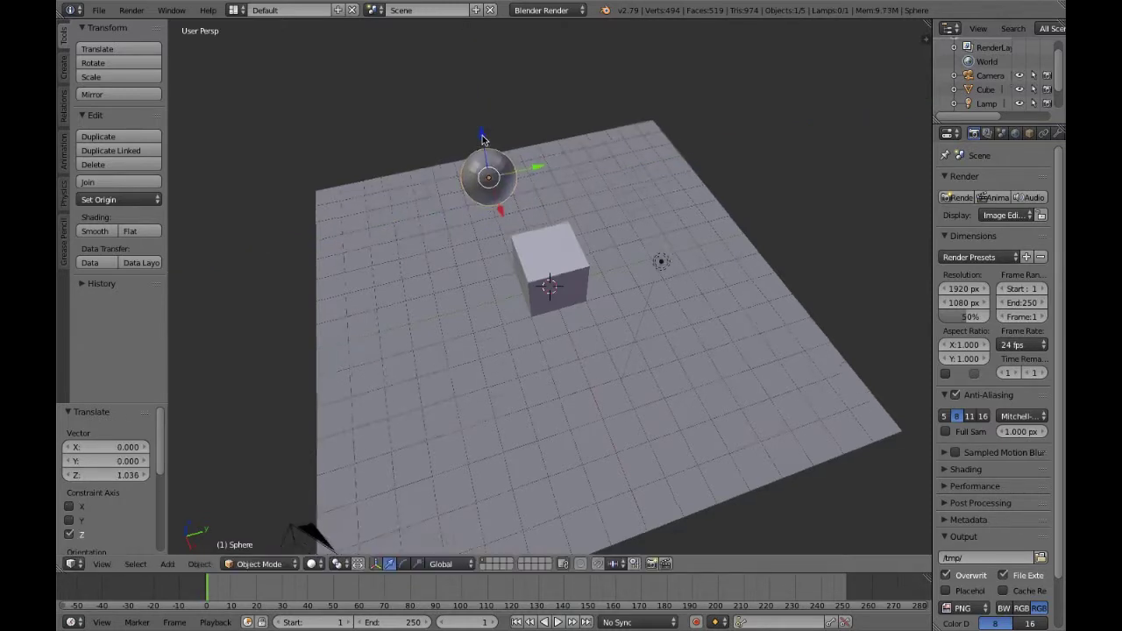
# Snap the 3D cursor to the selected sphere.
pyautogui.moveTo(481, 140); pyautogui.dragTo(481, 140, button='middle')
pyautogui.hotkey('alt', 's')
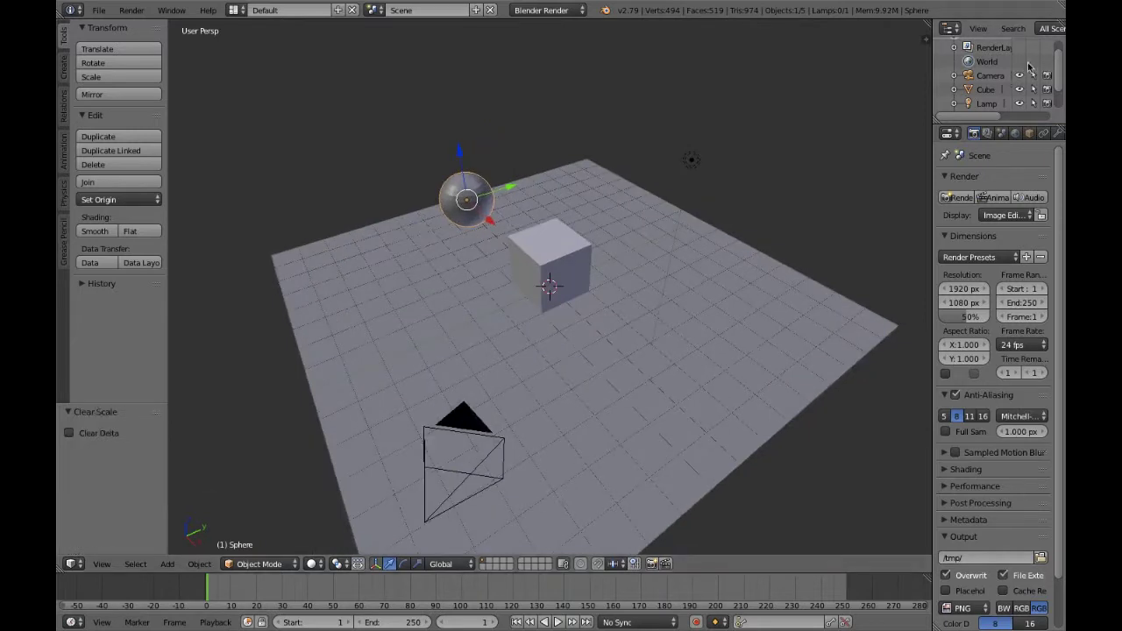
pyautogui.hotkey('shift', 's')
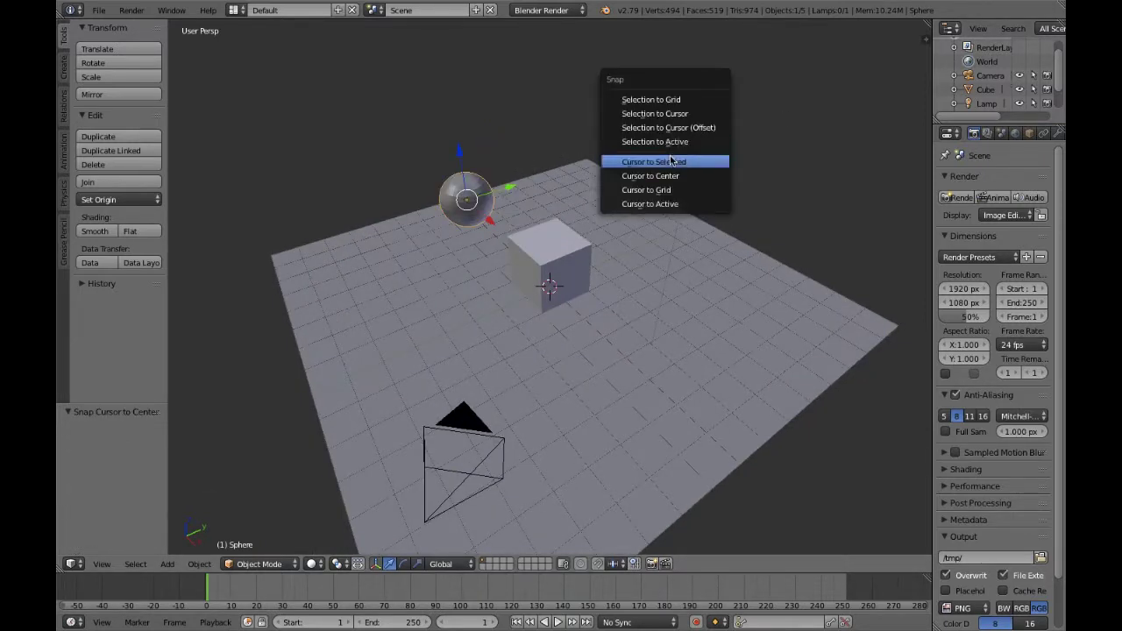
pyautogui.click(672, 162)
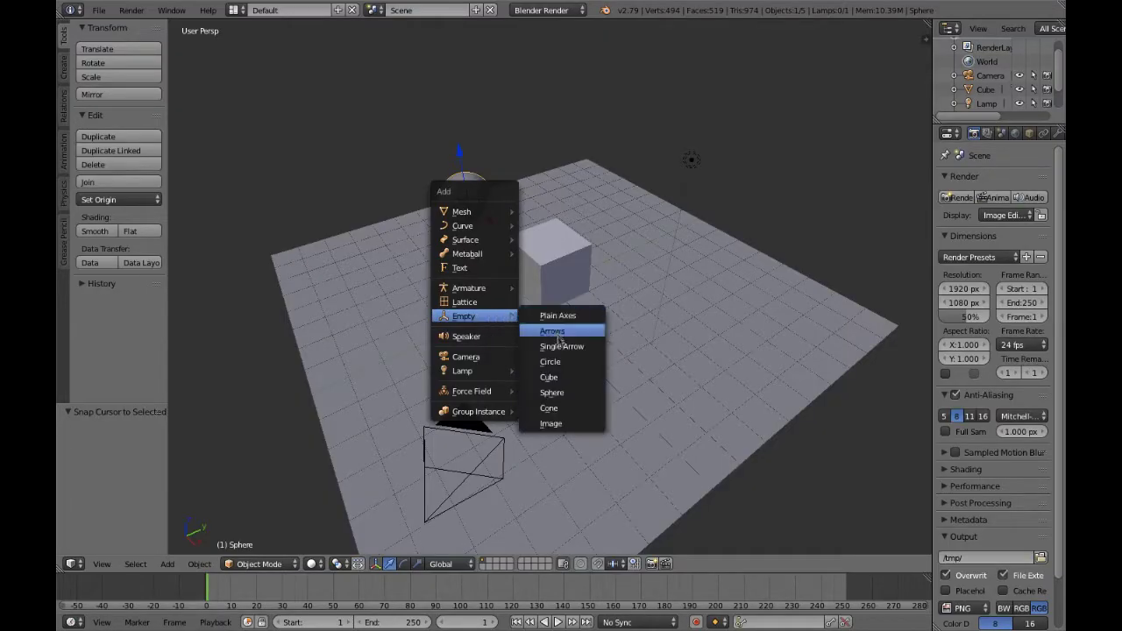
# Add a sphere-type empty at the 3D cursor and scale it to about 1.33 so it encloses the ball.
pyautogui.click(555, 394)
pyautogui.press('s')
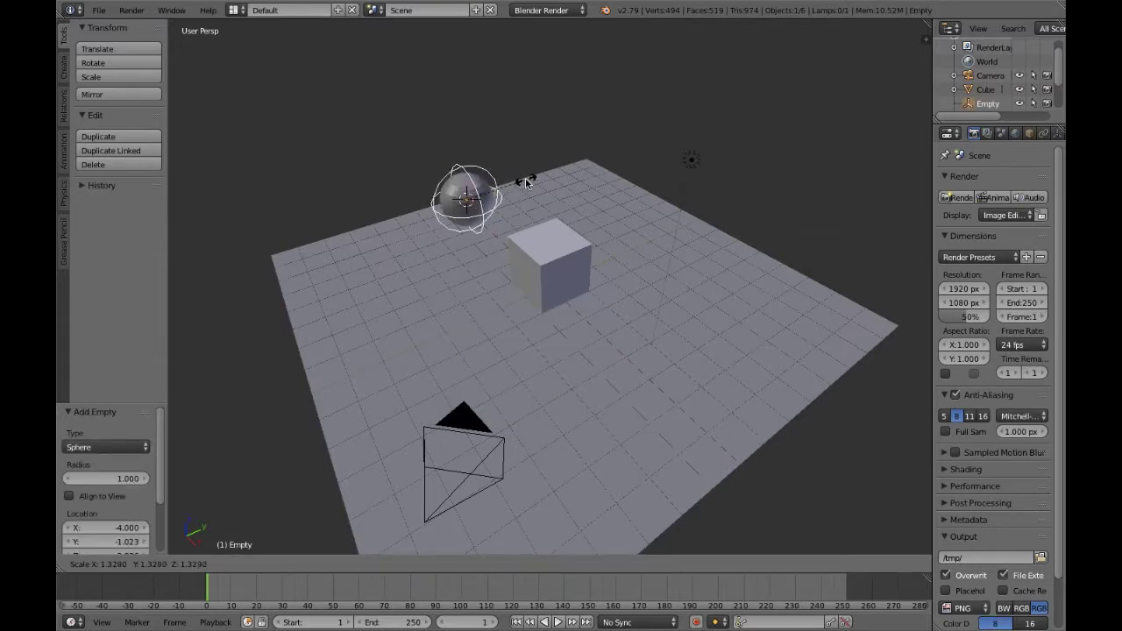
pyautogui.click(526, 183)
# Parent the sphere mesh to the empty using the Object option.
pyautogui.hscroll(-5, 526, 184)
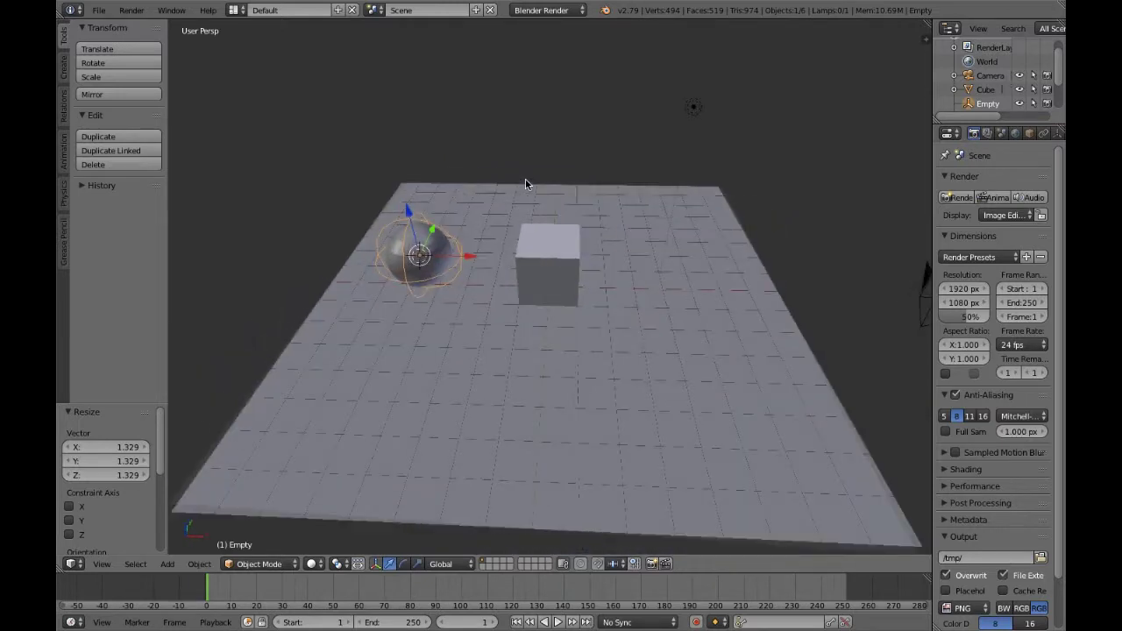
pyautogui.scroll(4, 526, 184)
pyautogui.rightClick(320, 189)
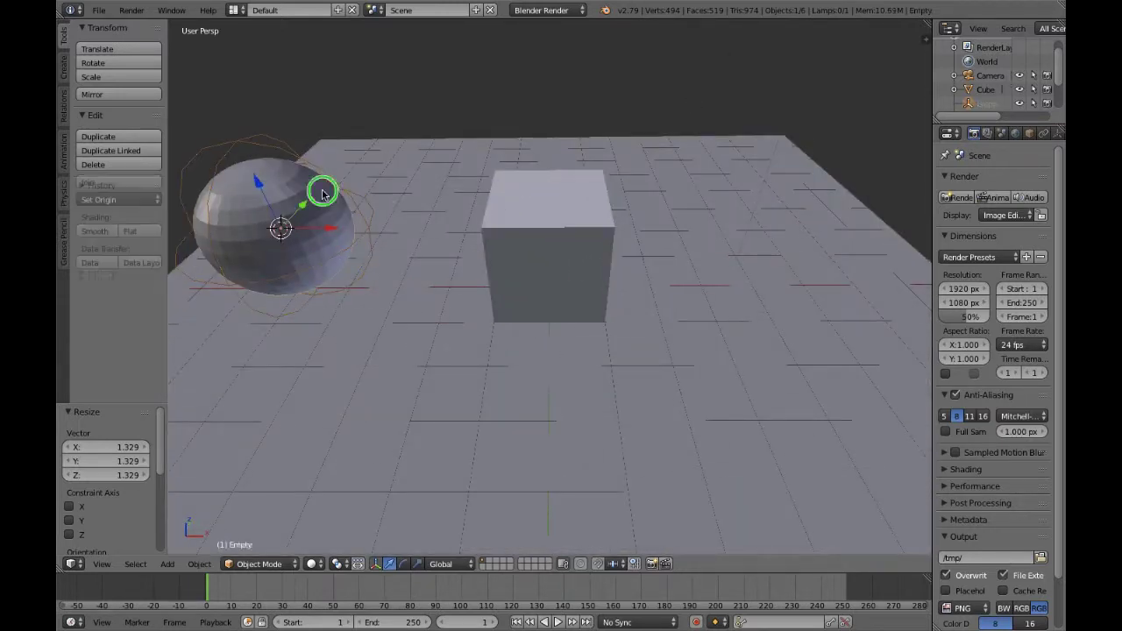
pyautogui.keyDown('shift'); pyautogui.rightClick(342, 175); pyautogui.keyUp('shift')
pyautogui.rightClick(320, 200)
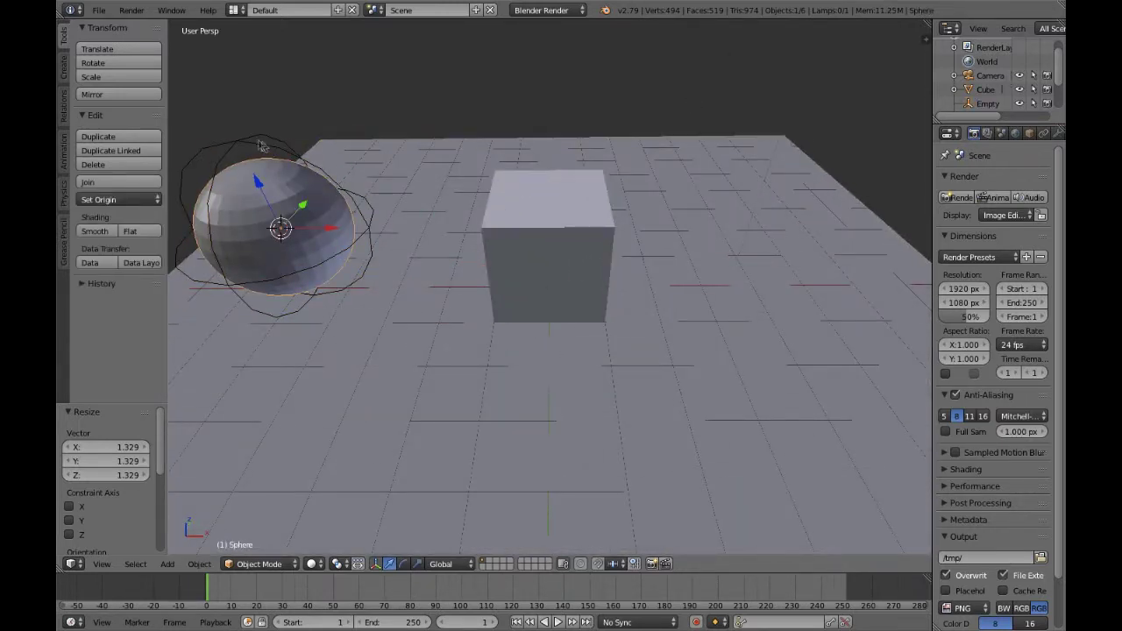
pyautogui.keyDown('shift'); pyautogui.rightClick(257, 145); pyautogui.keyUp('shift')
pyautogui.hotkey('ctrl', 'p')
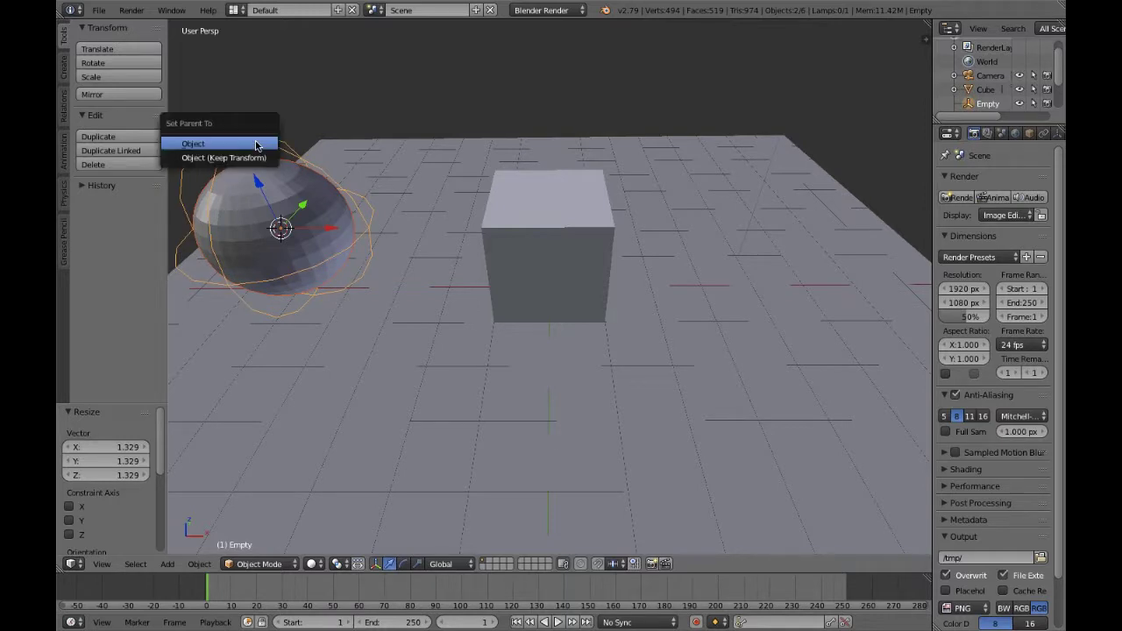
pyautogui.click(258, 144)
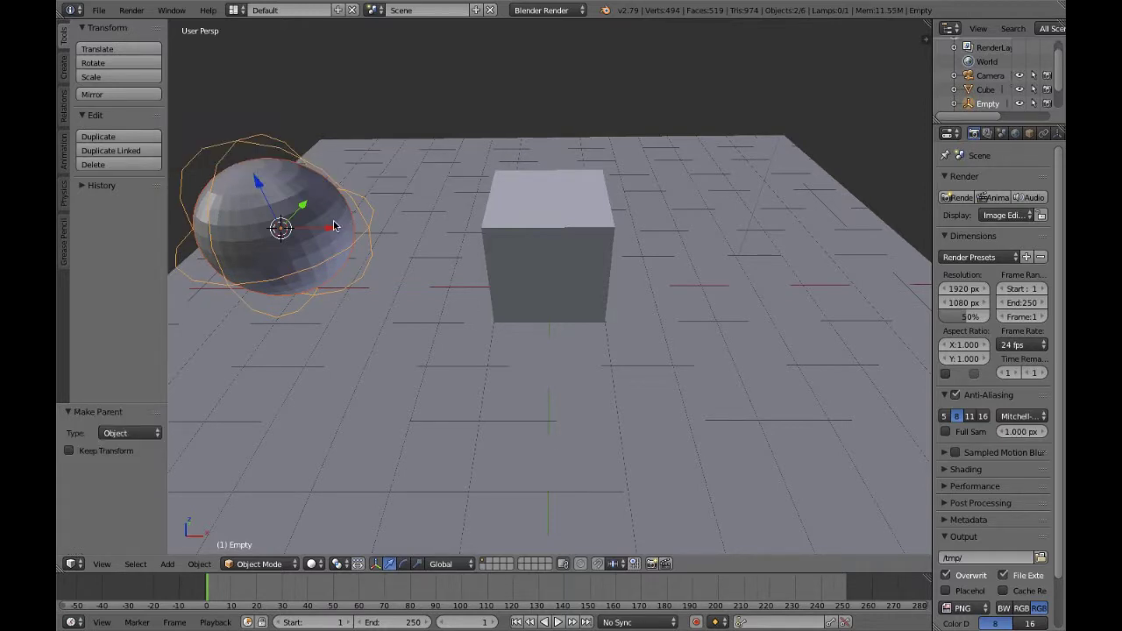
# Insert a Location keyframe for the empty alone at frame 40.
pyautogui.rightClick(361, 218)
pyautogui.rightClick(361, 218)
pyautogui.scroll(-2, 361, 218)
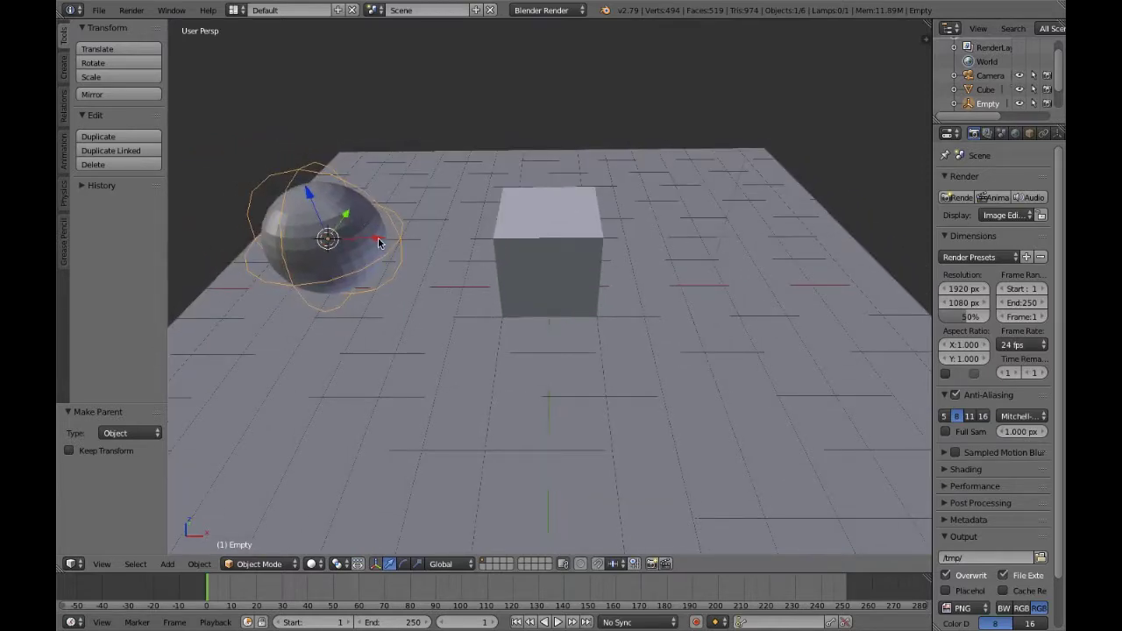
pyautogui.click(307, 596)
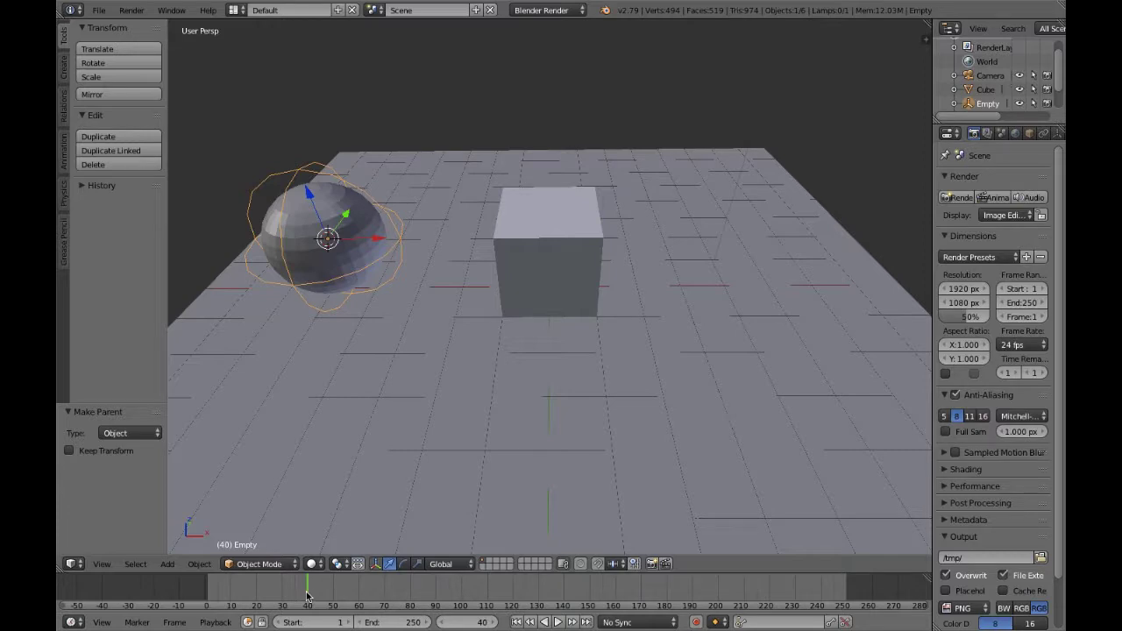
pyautogui.press('i')
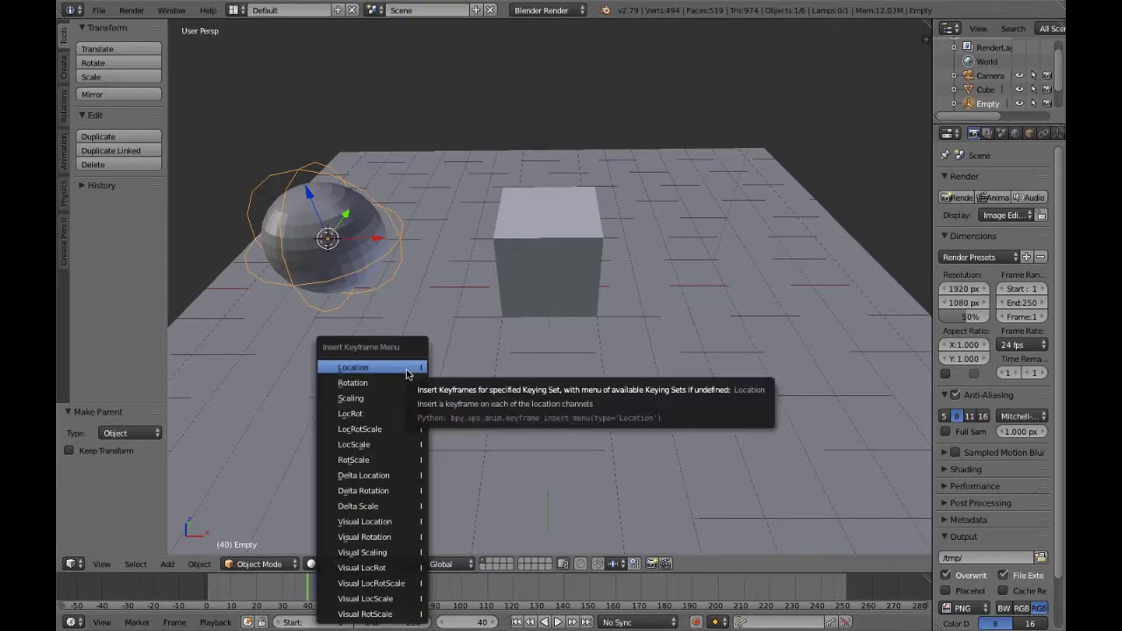
pyautogui.click(406, 374)
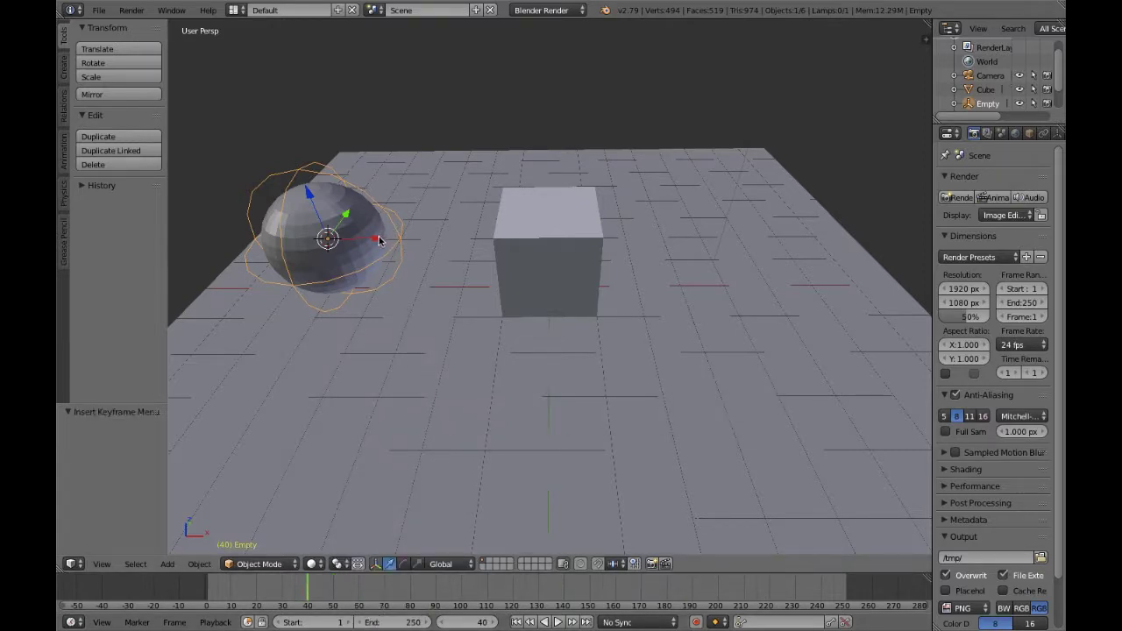
# At frame 60, move the empty about 2.75 units along X toward the cube and insert a Location keyframe.
pyautogui.click(358, 596)
pyautogui.moveTo(379, 237); pyautogui.dragTo(528, 255)
pyautogui.moveTo(529, 254); pyautogui.dragTo(530, 257, button='right')
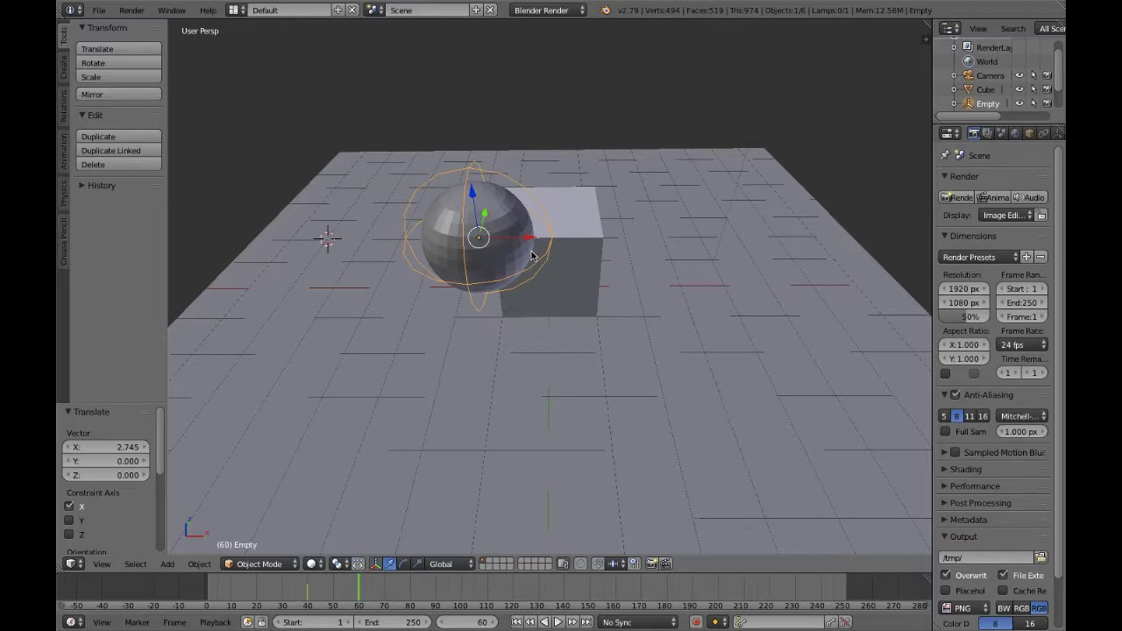
pyautogui.press('i')
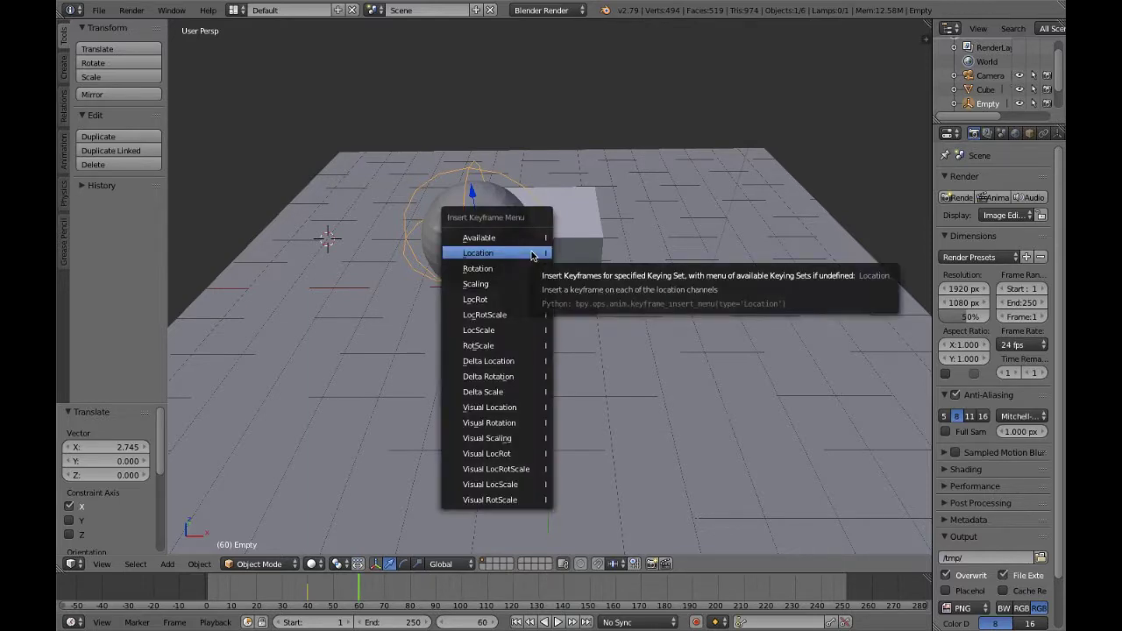
pyautogui.click(532, 254)
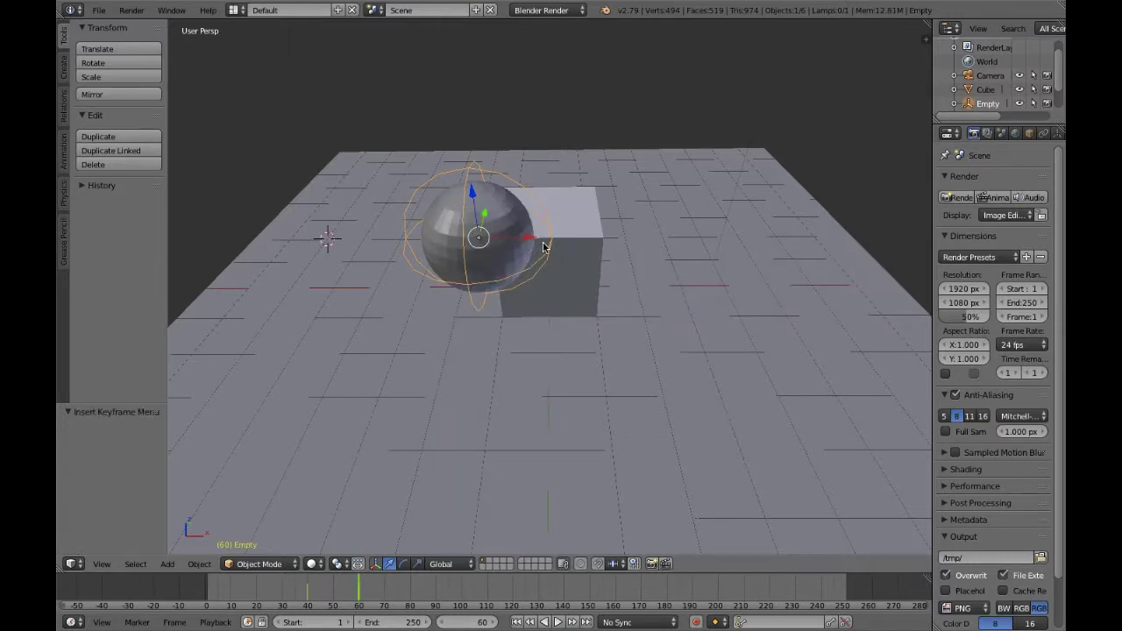
# Preview the animation briefly and set its end frame to 70.
pyautogui.hotkey('alt', 'a')
pyautogui.hotkey('alt', 'a')
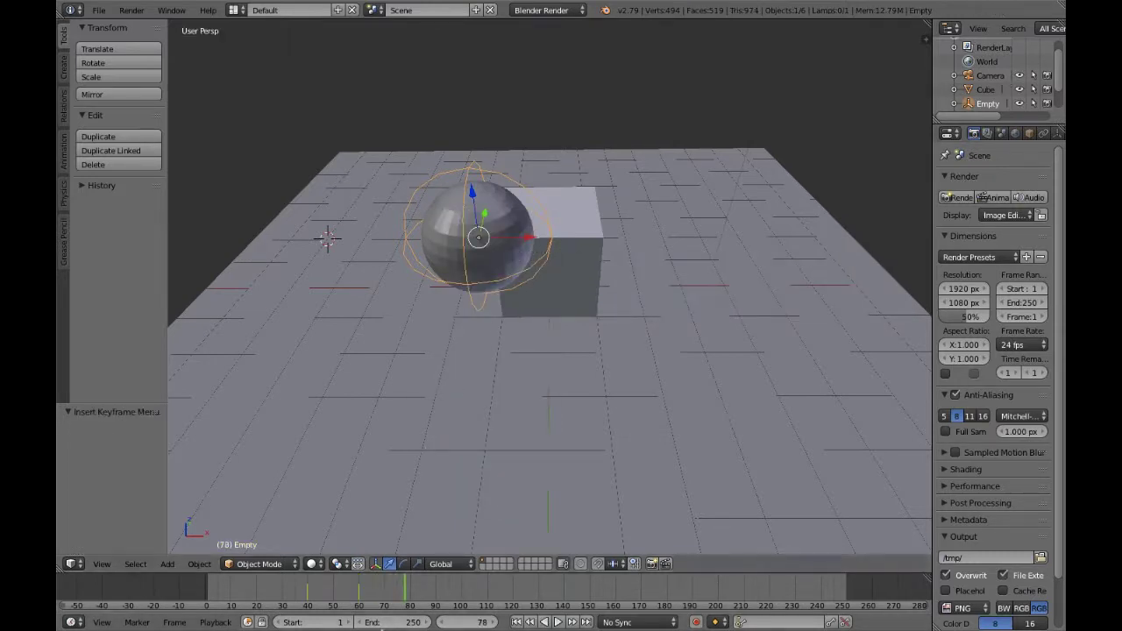
pyautogui.click(394, 622)
pyautogui.click(393, 621)
pyautogui.write('70')
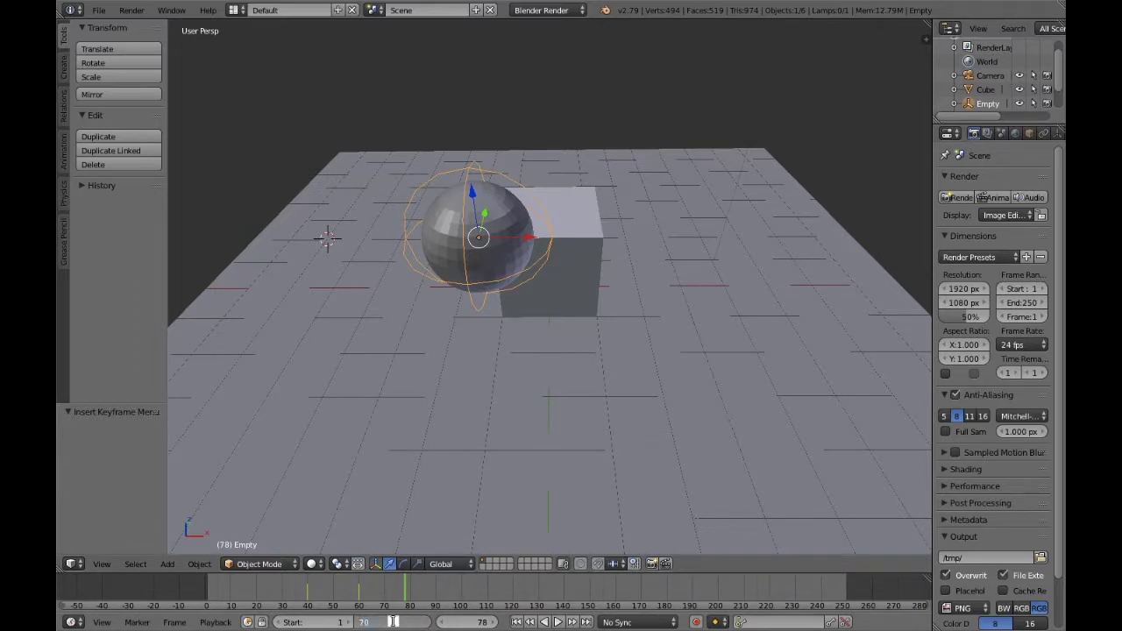
pyautogui.press('Return')
# Play back the animation and examine the sphere's movement toward the cube from several angles.
pyautogui.hotkey('alt', 'a')
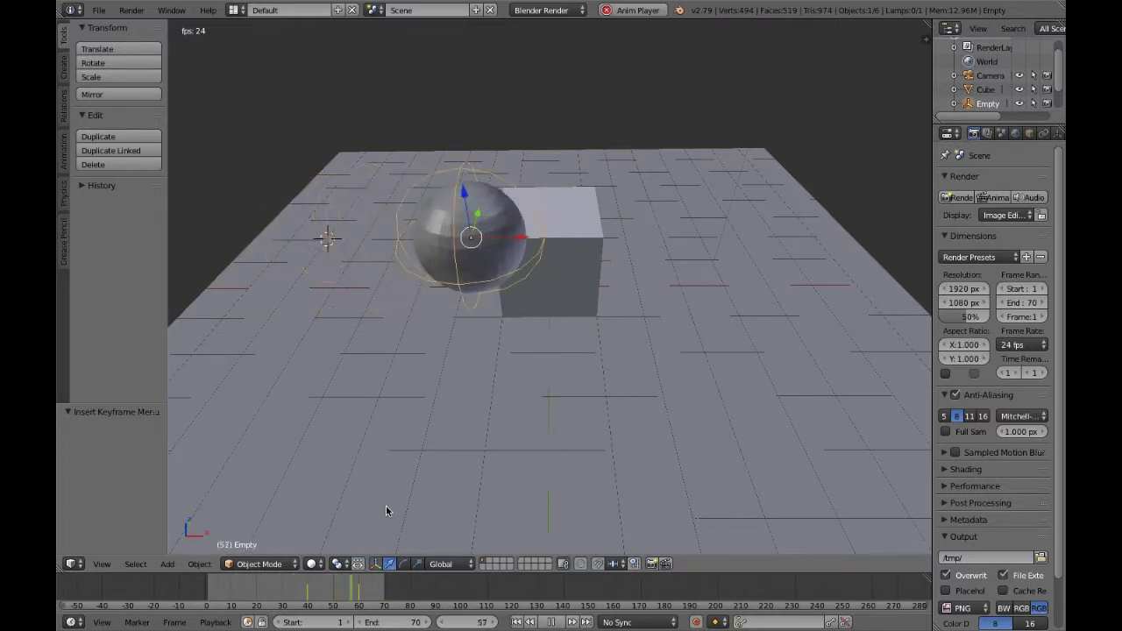
pyautogui.press('KP_6')
pyautogui.press('KP_6')
pyautogui.press('KP_6')
pyautogui.press('KP_2')
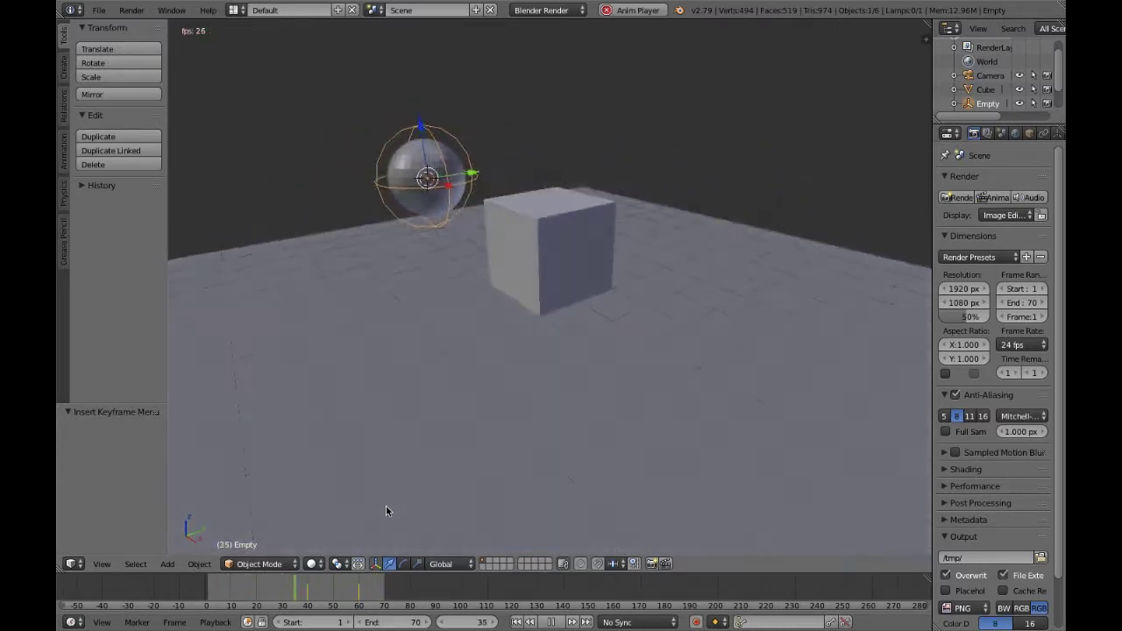
pyautogui.press('KP_8')
pyautogui.press('KP_8')
pyautogui.press('KP_6')
pyautogui.press('KP_6')
pyautogui.press('KP_8')
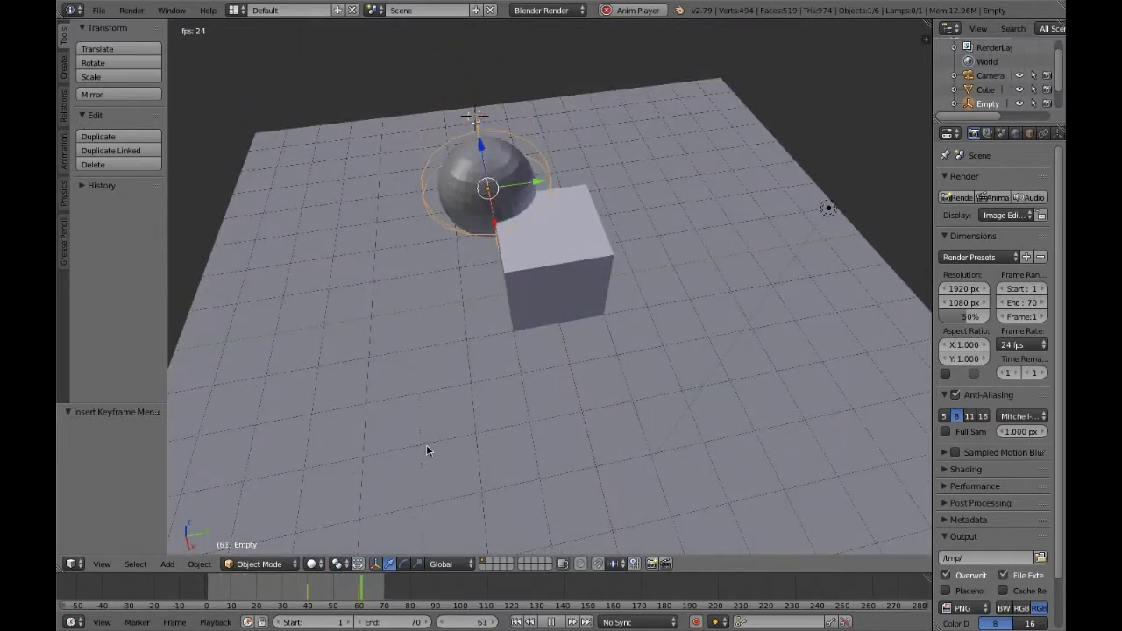
pyautogui.hotkey('alt', 'a')
pyautogui.press('KP_8')
pyautogui.press('KP_8')
pyautogui.press('KP_2')
pyautogui.press('KP_2')
pyautogui.press('KP_2')
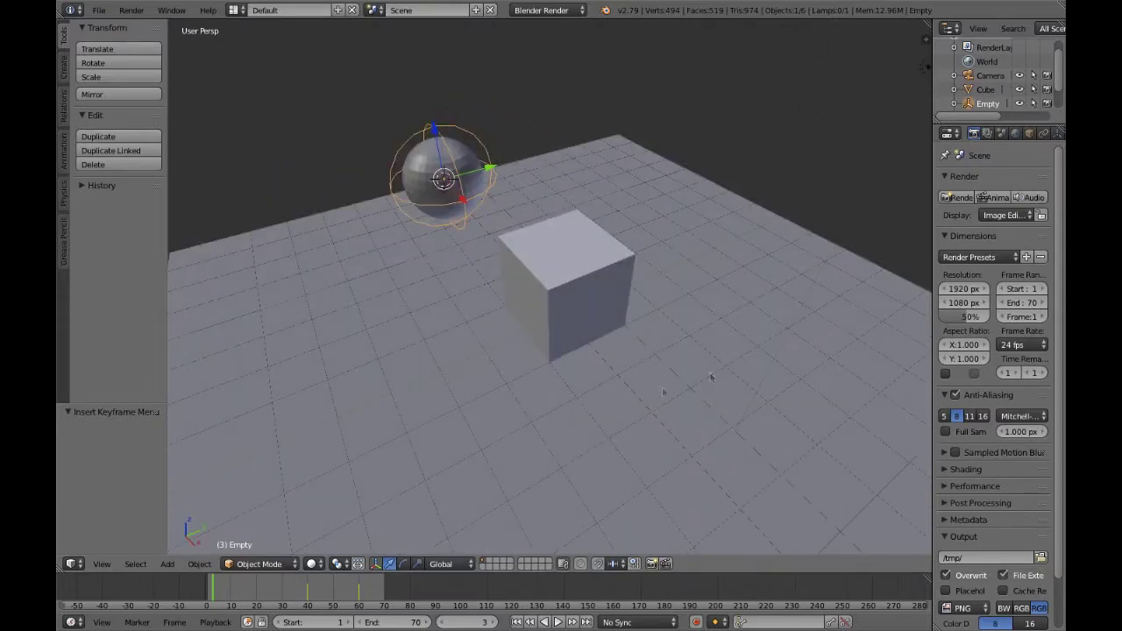
# Widen the properties area and enable Collision physics for the cube.
pyautogui.moveTo(933, 173); pyautogui.dragTo(859, 175)
pyautogui.rightClick(574, 271)
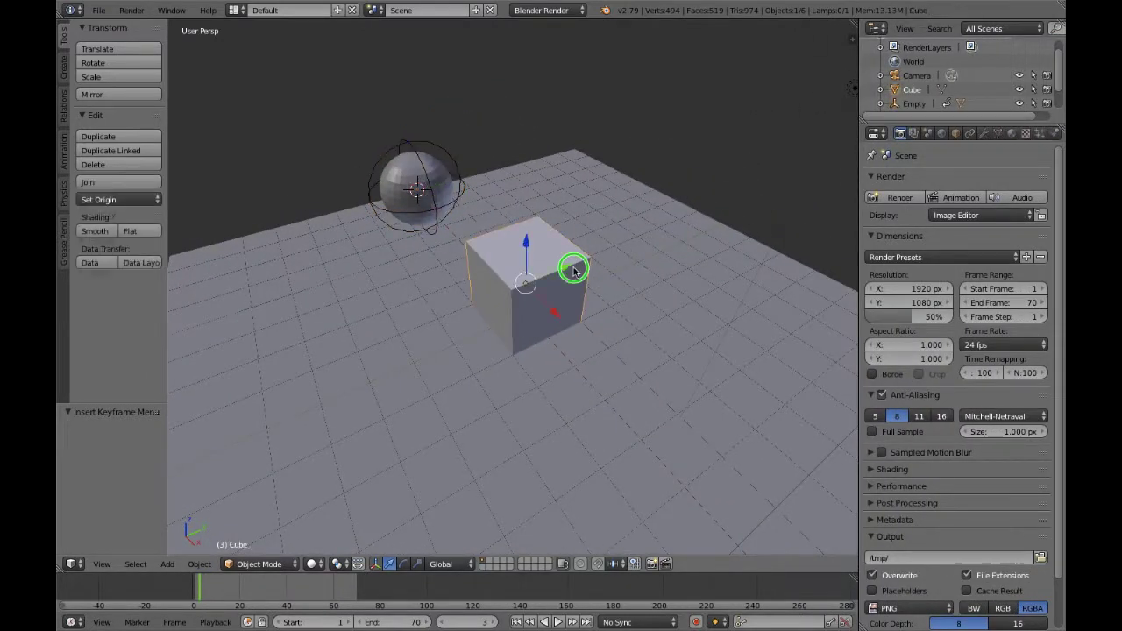
pyautogui.click(1054, 132)
pyautogui.click(917, 213)
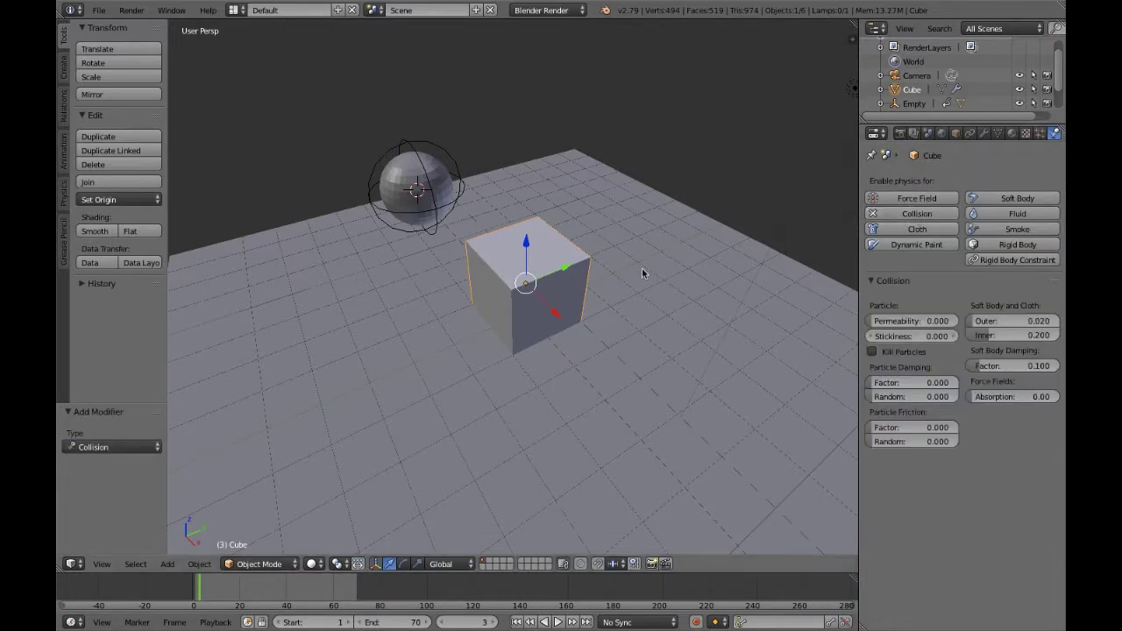
# Enable Cloth physics for the sphere and add a Basis shape key to its mesh.
pyautogui.rightClick(463, 193)
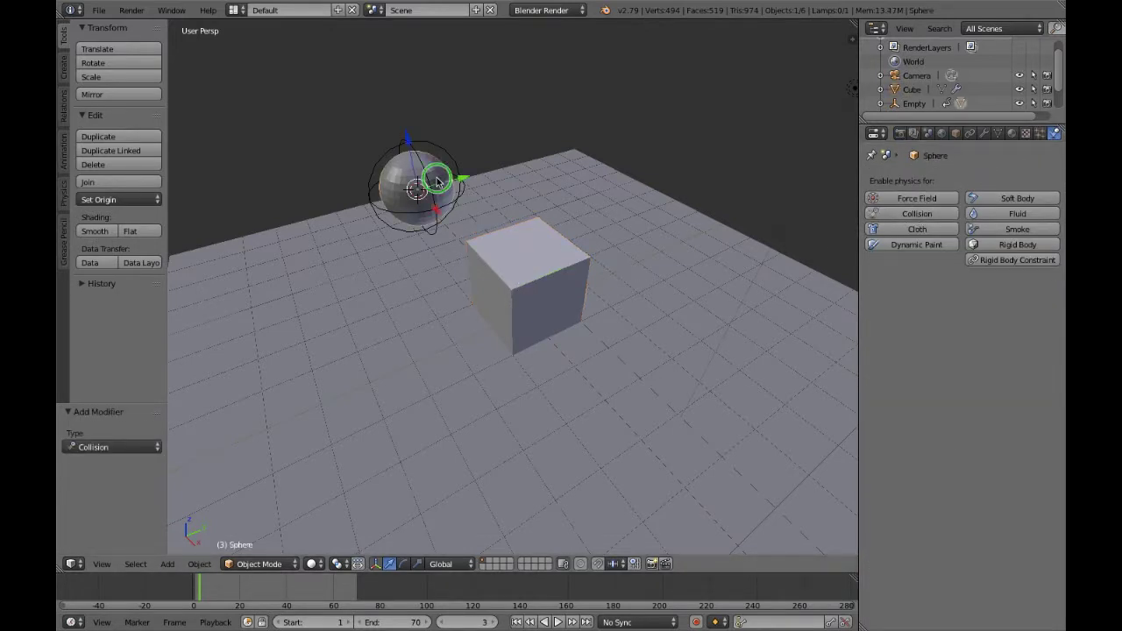
pyautogui.click(903, 229)
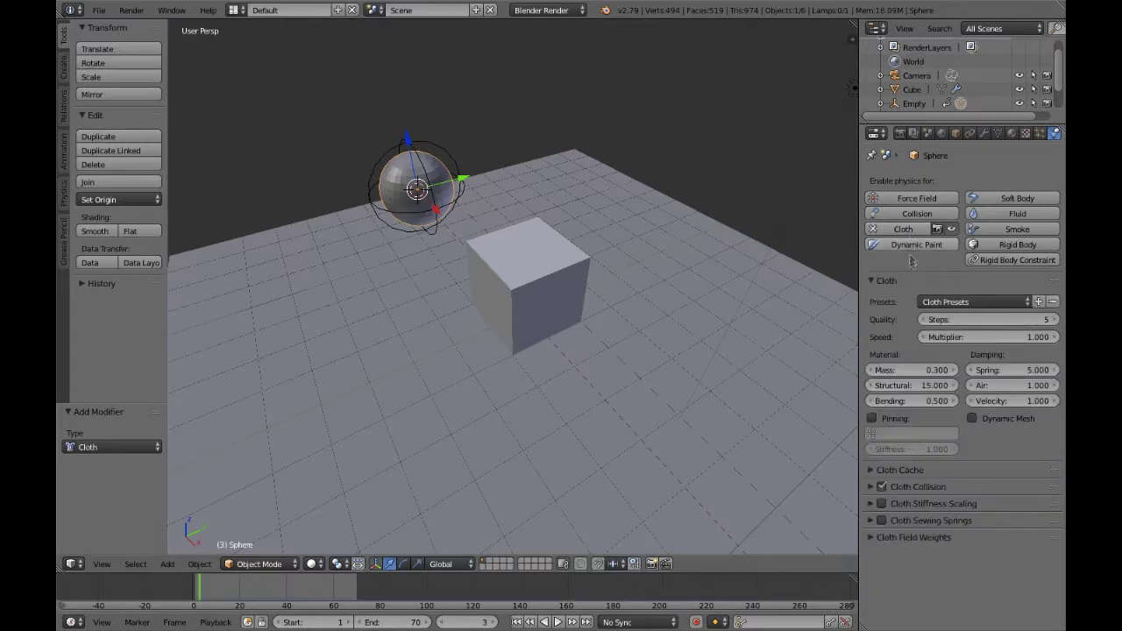
pyautogui.click(998, 133)
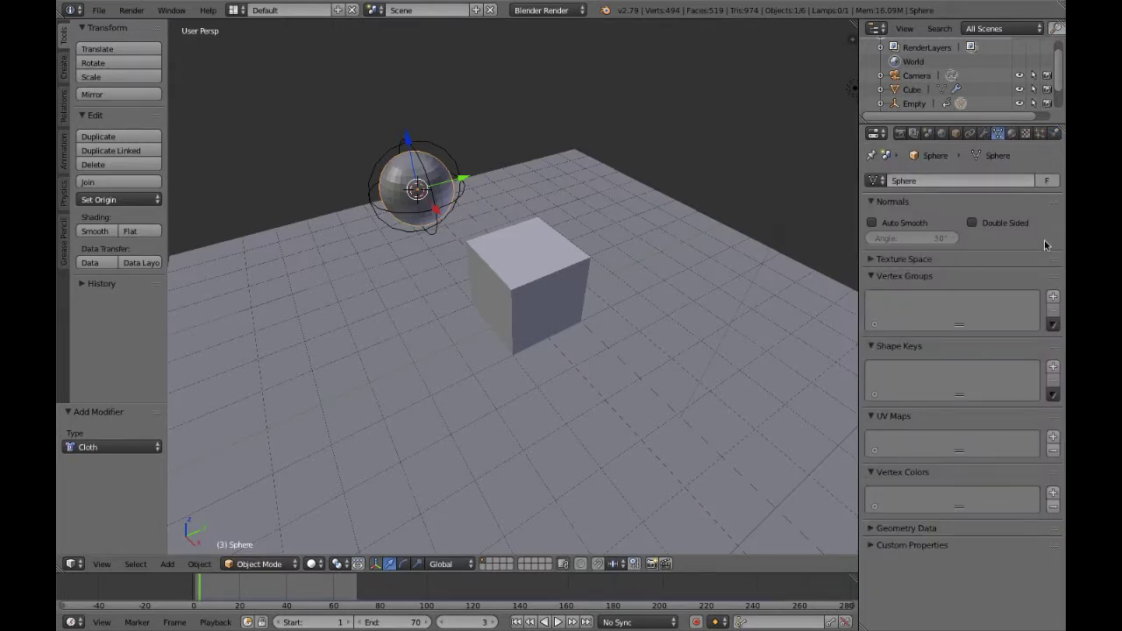
pyautogui.click(1052, 366)
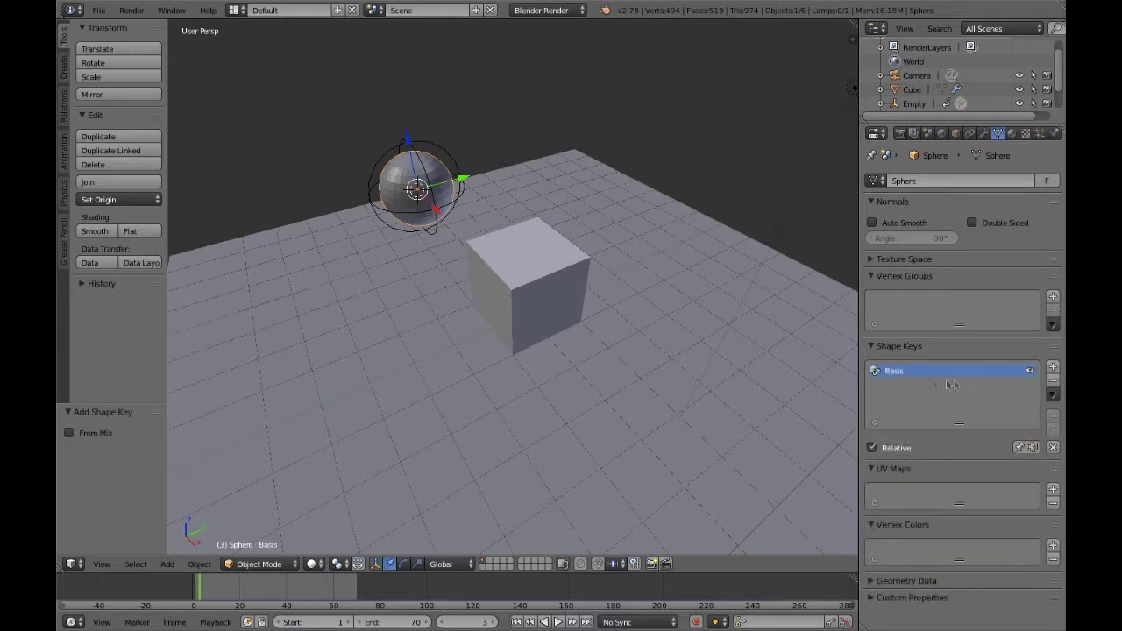
# Create a vertex group for the sphere and assign all of its vertices to it.
pyautogui.click(1054, 298)
pyautogui.press('Tab')
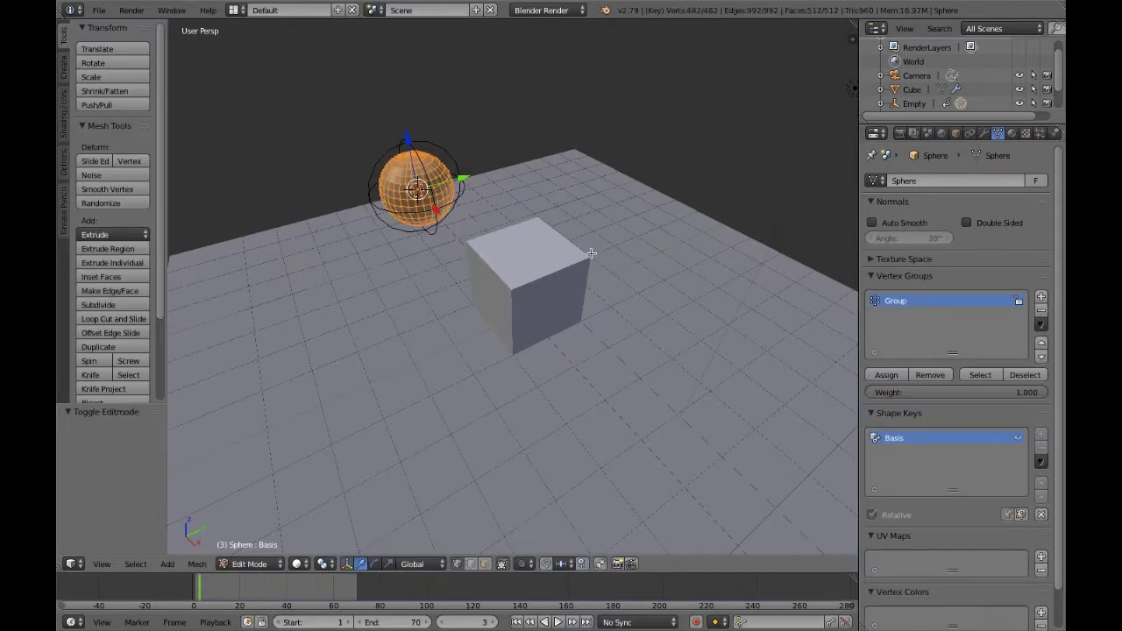
pyautogui.click(887, 374)
pyautogui.press('Tab')
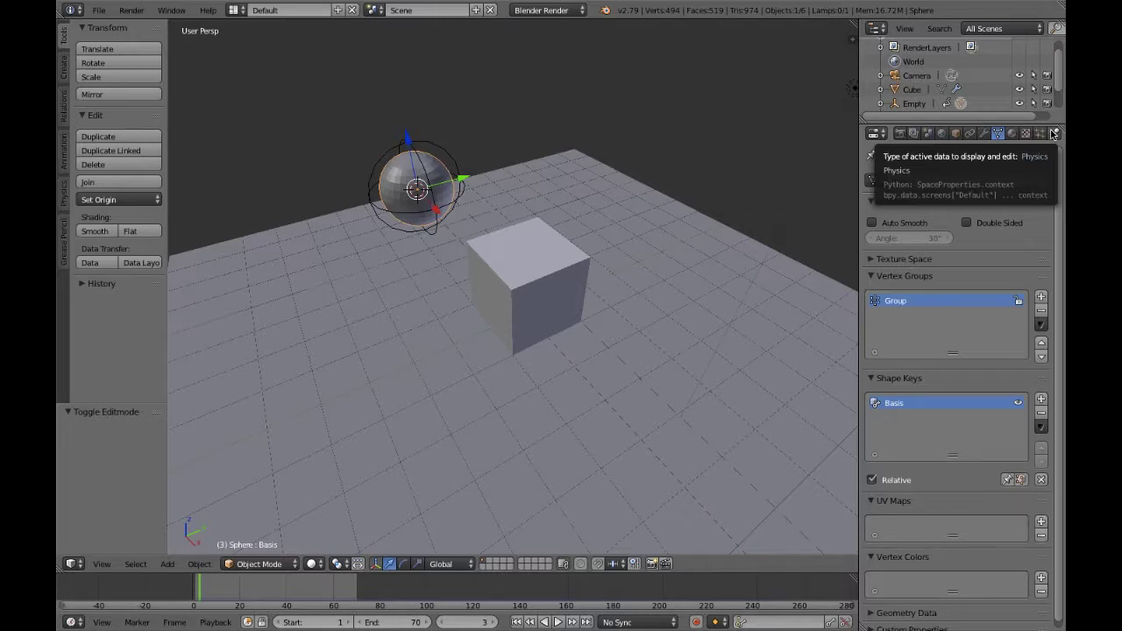
# Enable pinning in the sphere's Cloth settings, using the vertex group named Group.
pyautogui.click(1053, 133)
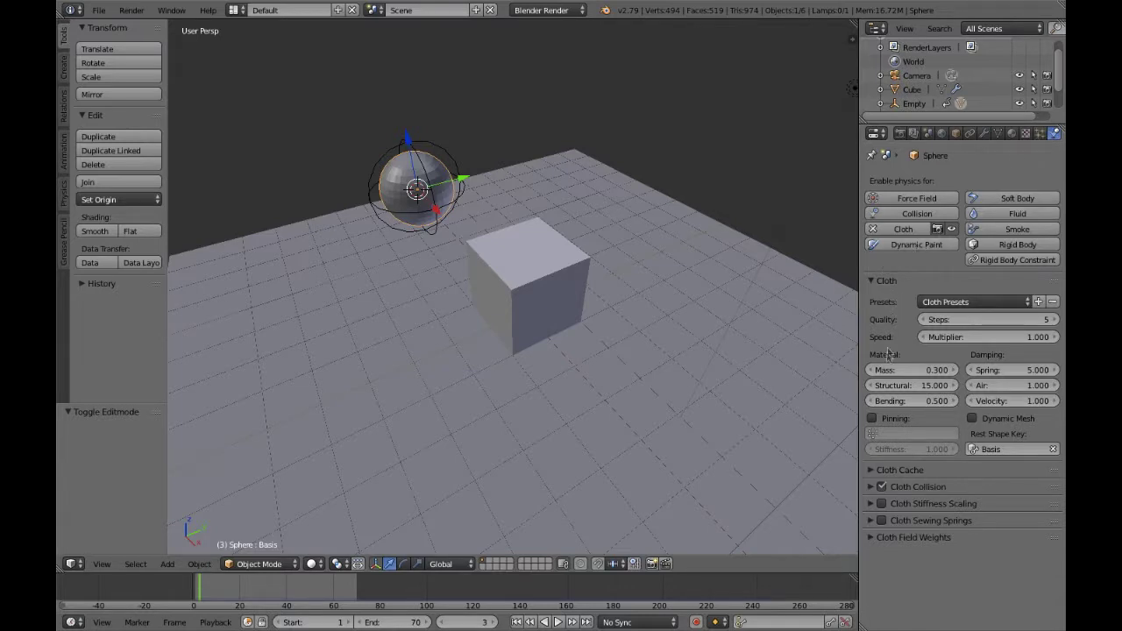
pyautogui.click(873, 418)
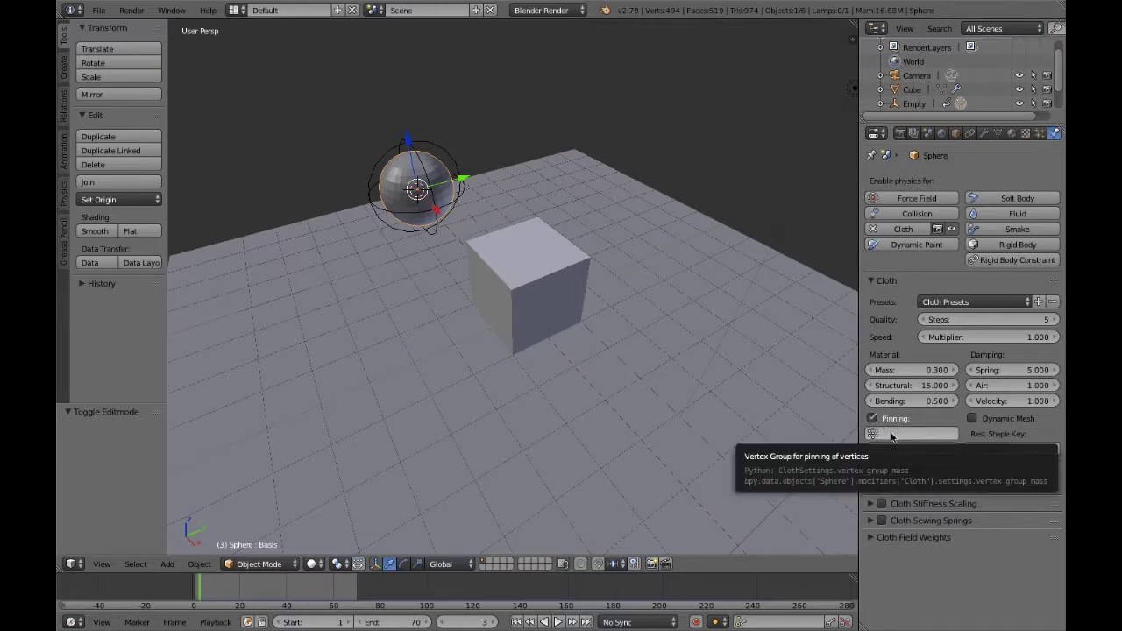
pyautogui.click(891, 435)
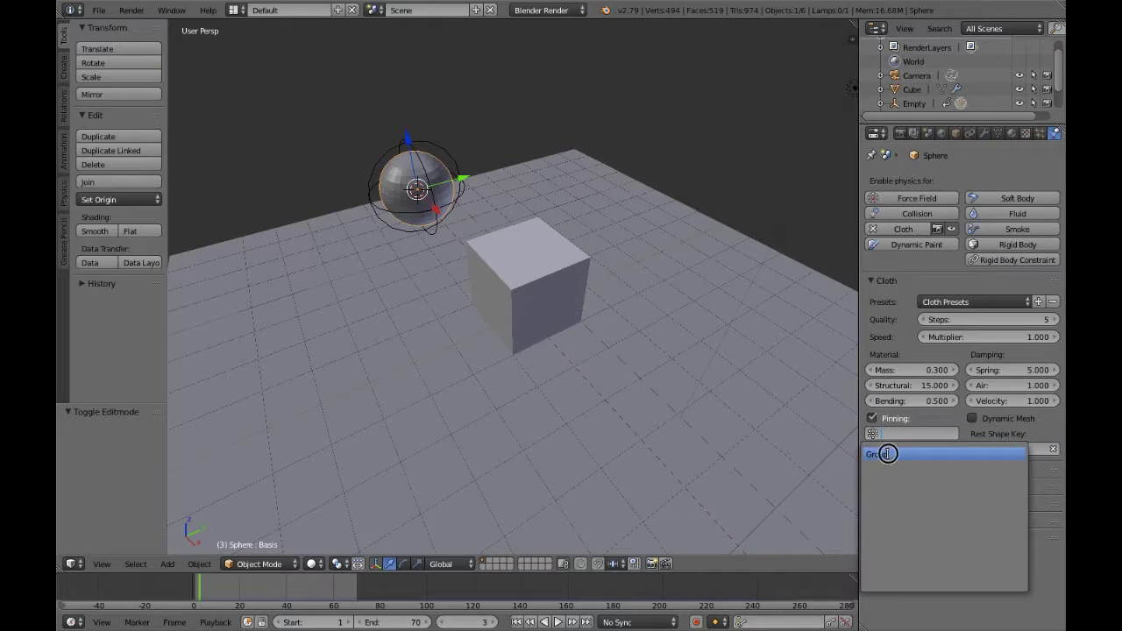
pyautogui.click(886, 452)
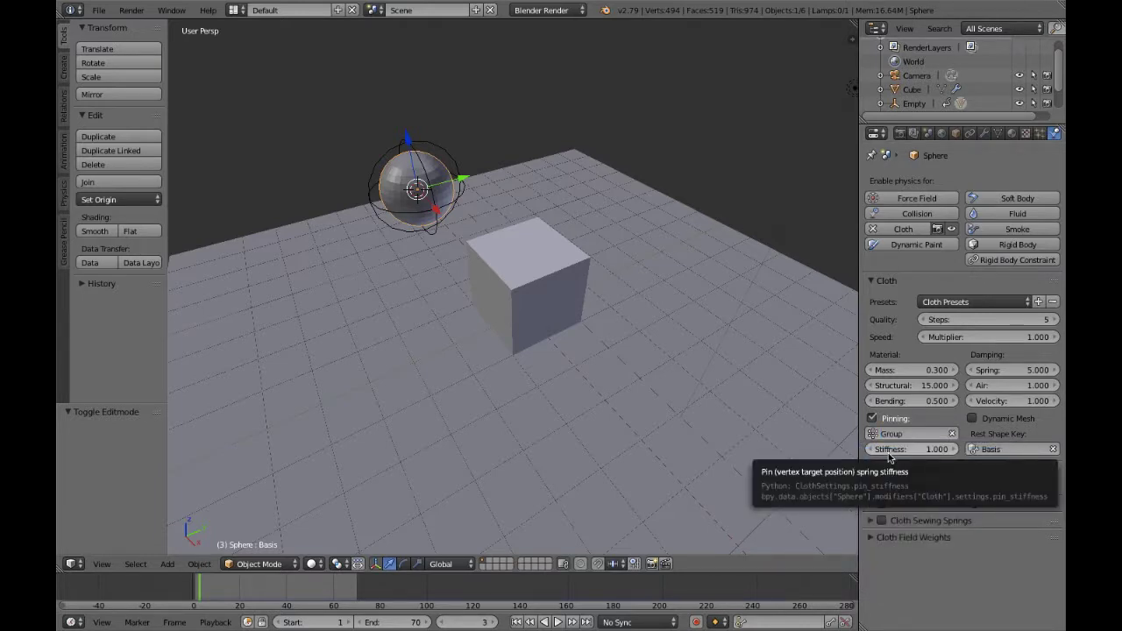
# Play the animation, switch off the cloth pinning as the sphere reaches the cube, and stop playback.
pyautogui.hotkey('alt', 'a')
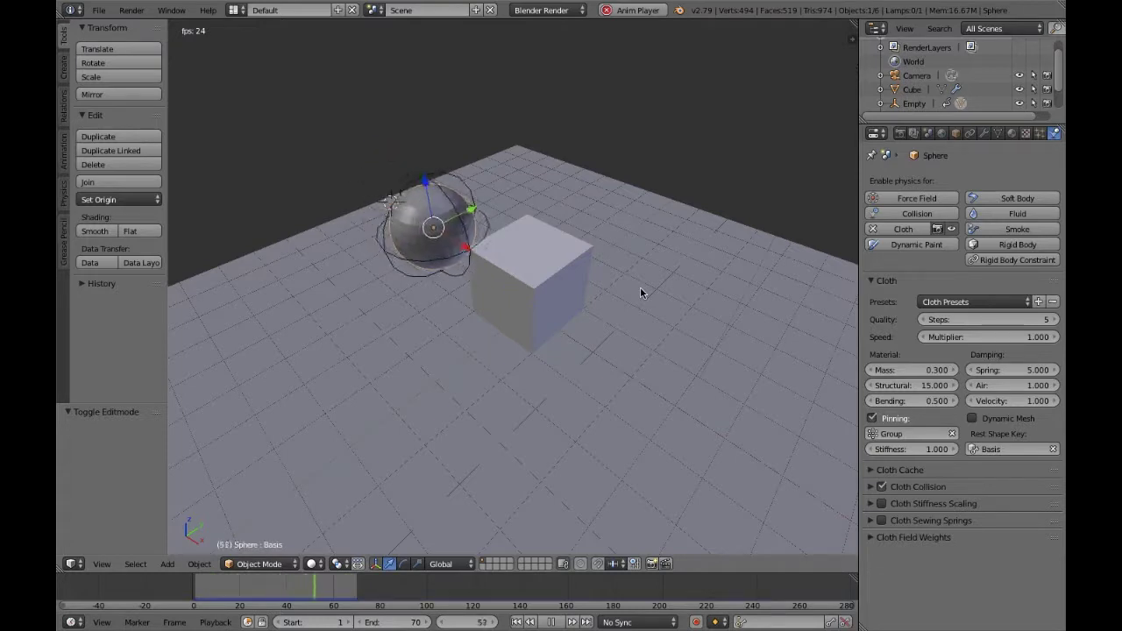
pyautogui.click(872, 419)
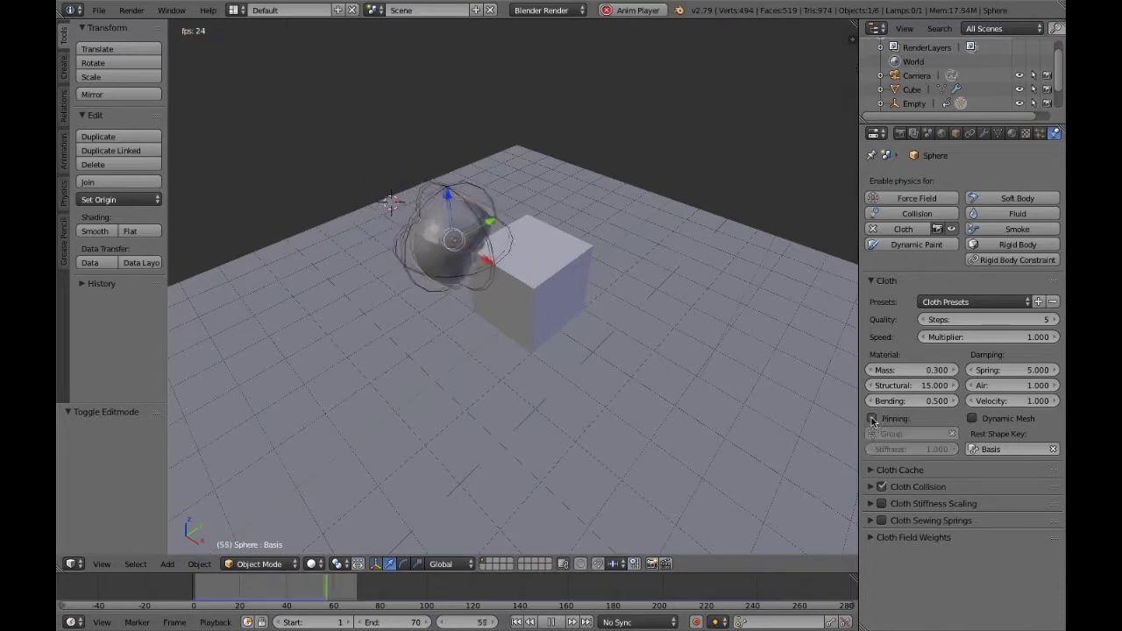
pyautogui.press('Escape')
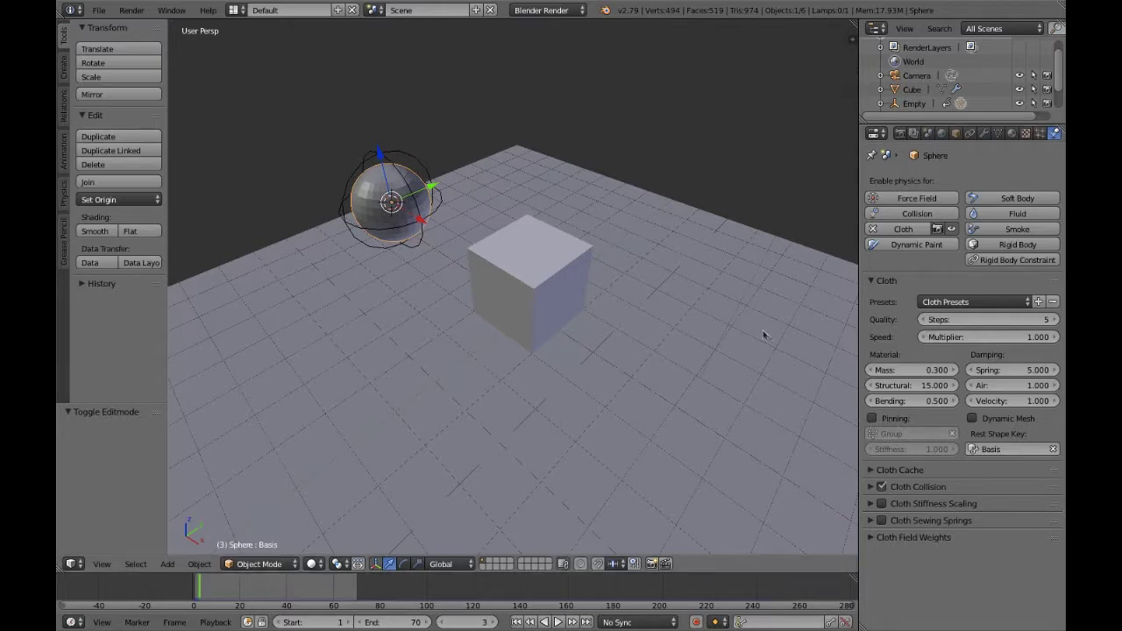
# Turn the sphere's cloth pinning back on and set the pin stiffness to 0.1.
pyautogui.click(880, 419)
pyautogui.click(911, 449)
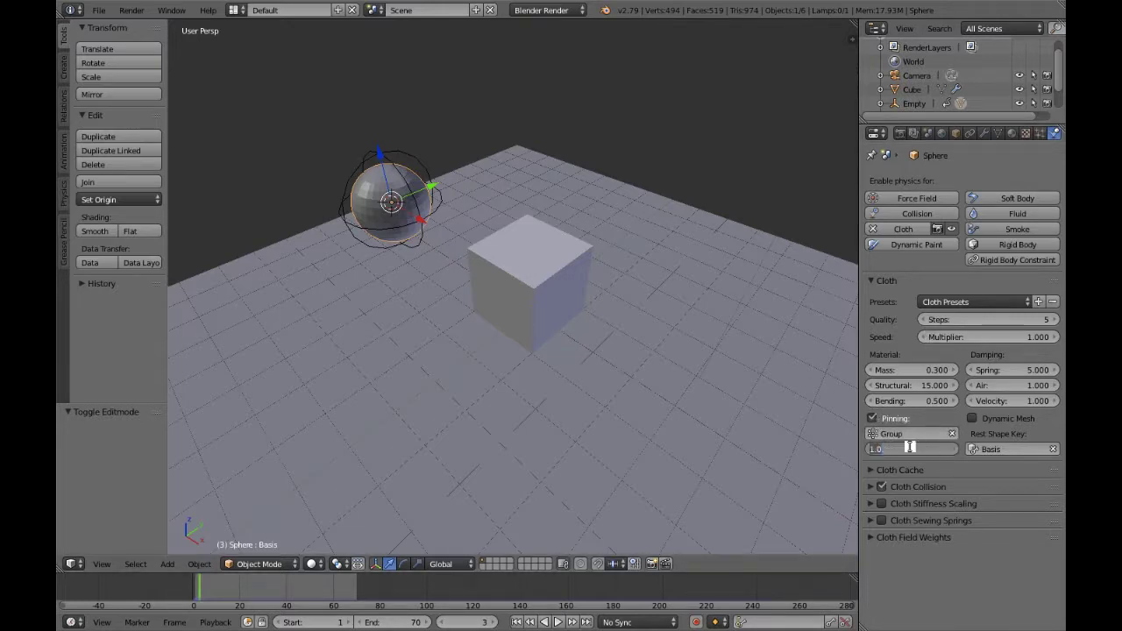
pyautogui.write('0.1')
pyautogui.press('Return')
# Test the lower pin stiffness by playing the animation and disabling pinning during the sphere's approach to the cube.
pyautogui.hotkey('alt', 'a')
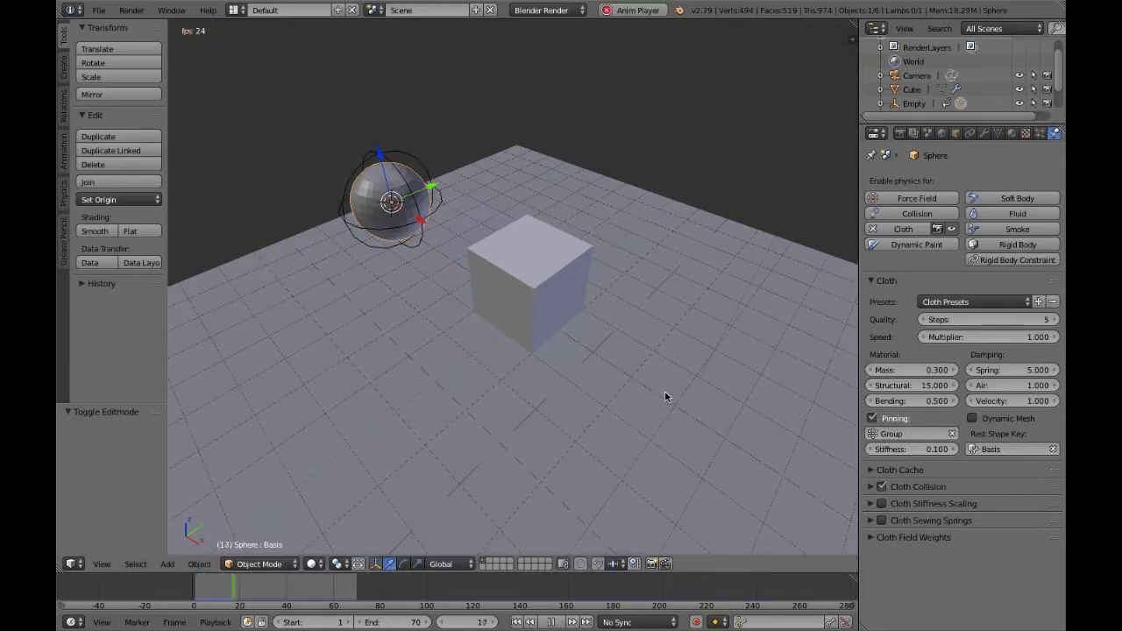
pyautogui.click(872, 423)
pyautogui.hotkey('alt', 'a')
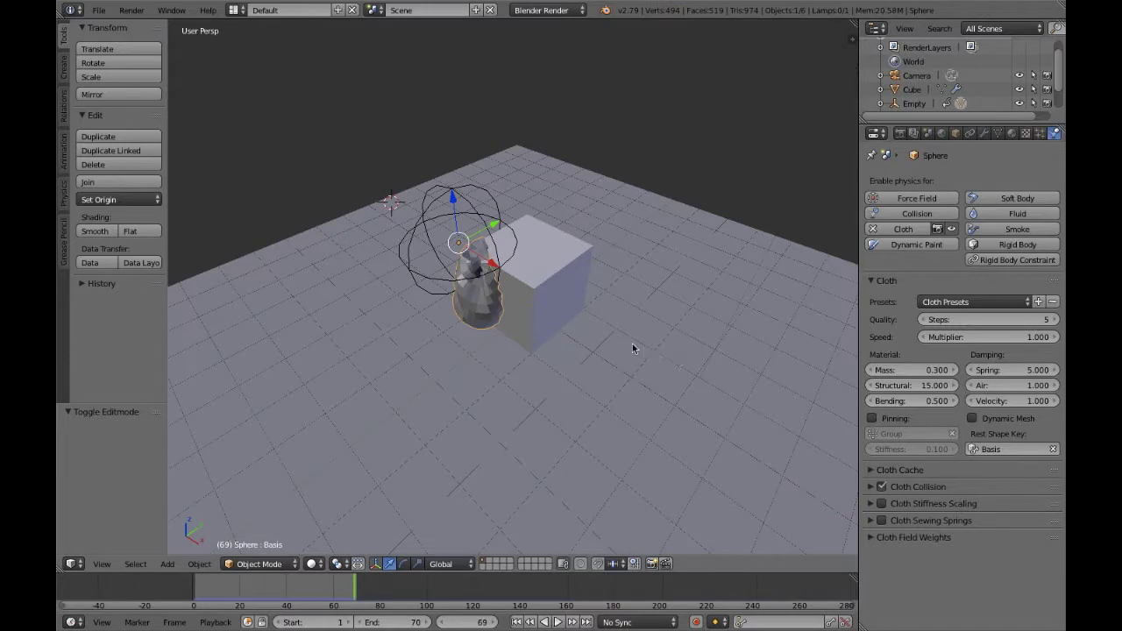
pyautogui.moveTo(632, 344); pyautogui.dragTo(632, 344, button='middle')
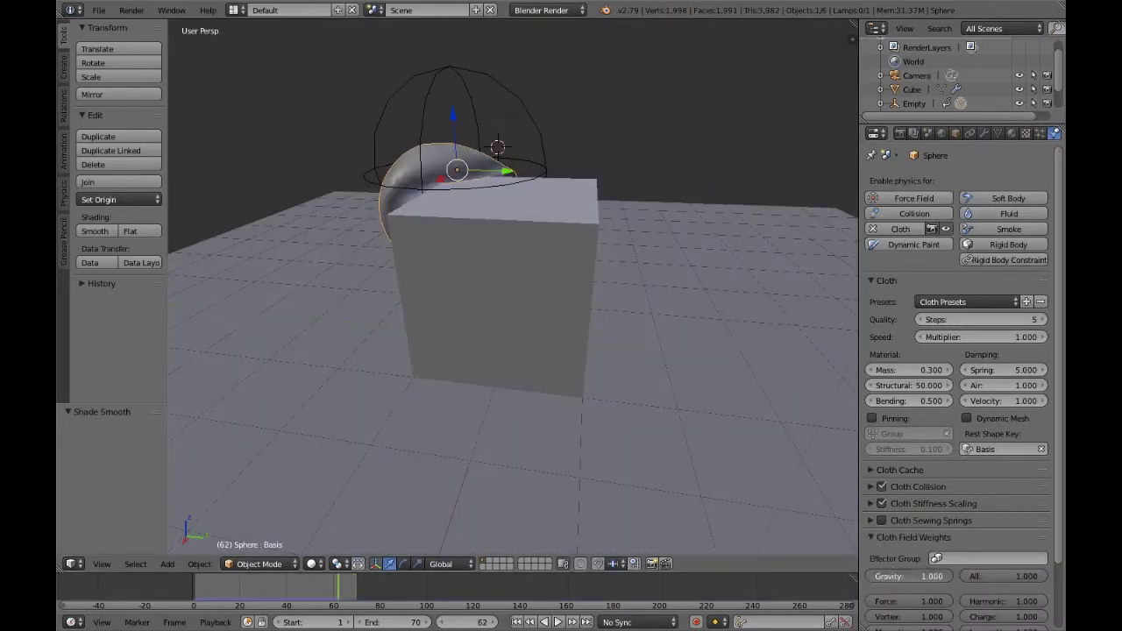
# Set Gravity to 0 in the sphere's Cloth Field Weights.
pyautogui.click(902, 580)
pyautogui.write('0')
pyautogui.press('Return')
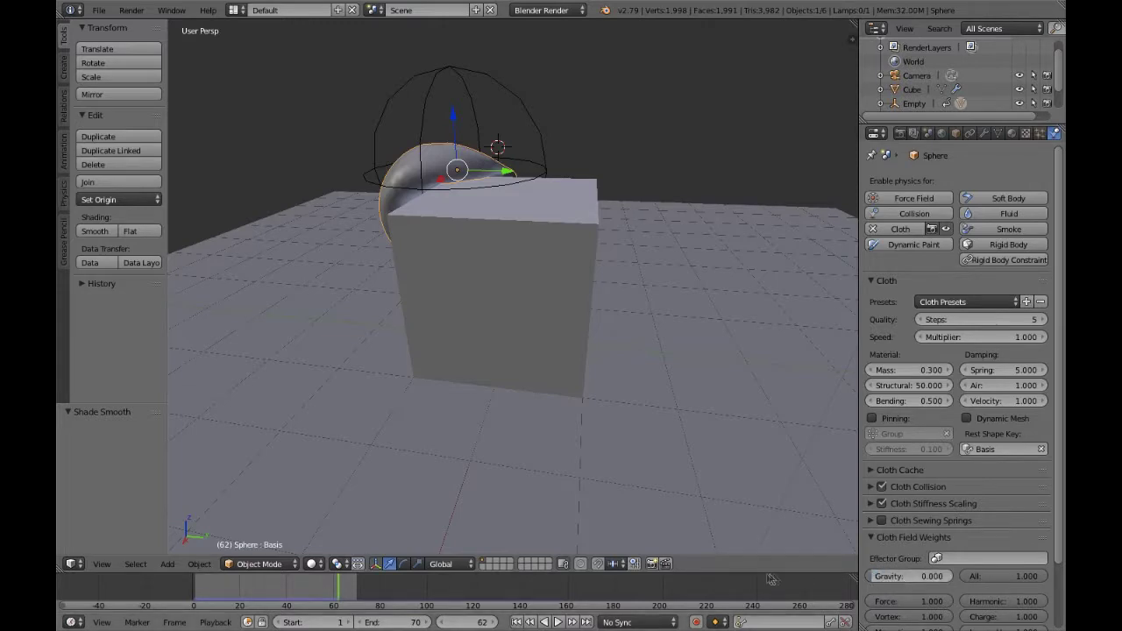
# Re-enable pinning, replay the cloth simulation, and release the pinning at the collision to deform the sphere against the cube.
pyautogui.click(872, 418)
pyautogui.hotkey('alt', 'a')
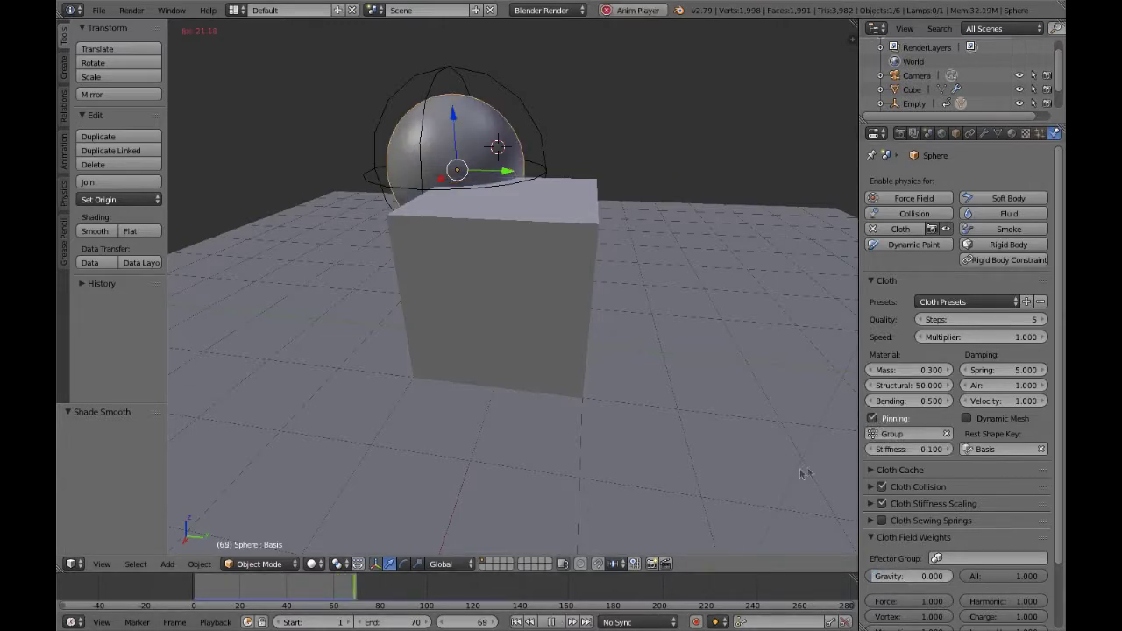
pyautogui.click(873, 420)
pyautogui.press('Escape')
# At frame 62, inspect the deformed sphere and apply its Cloth modifier as a shape key.
pyautogui.hscroll(8, 504, 383)
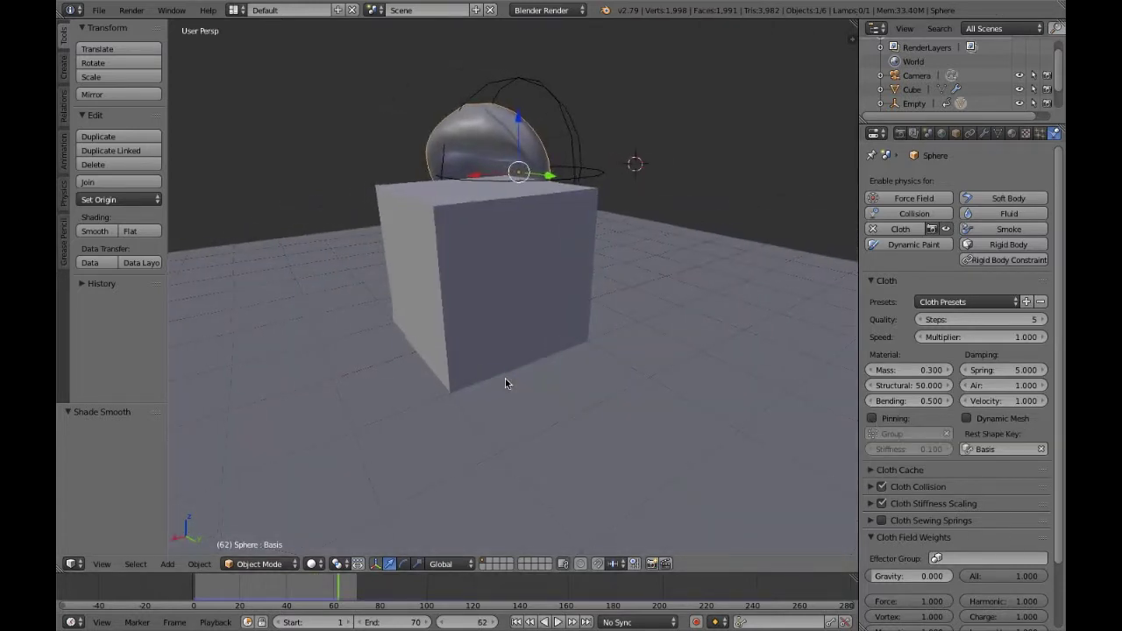
pyautogui.hscroll(-10, 505, 383)
pyautogui.moveTo(505, 383); pyautogui.dragTo(505, 383, button='middle')
pyautogui.moveTo(440, 305); pyautogui.dragTo(441, 306, button='middle')
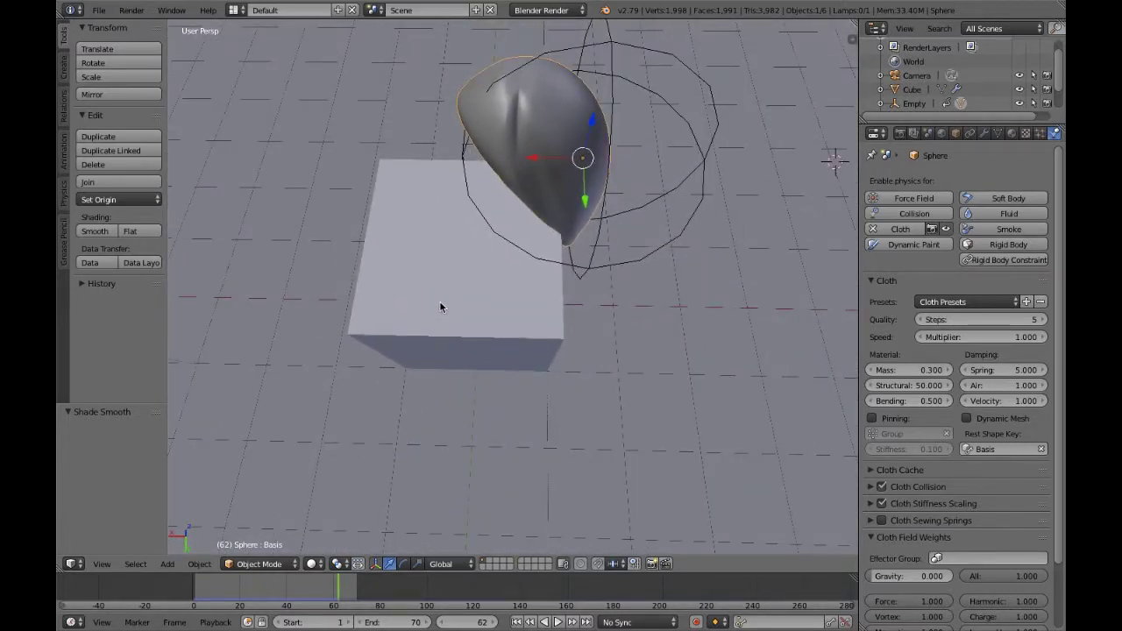
pyautogui.click(987, 134)
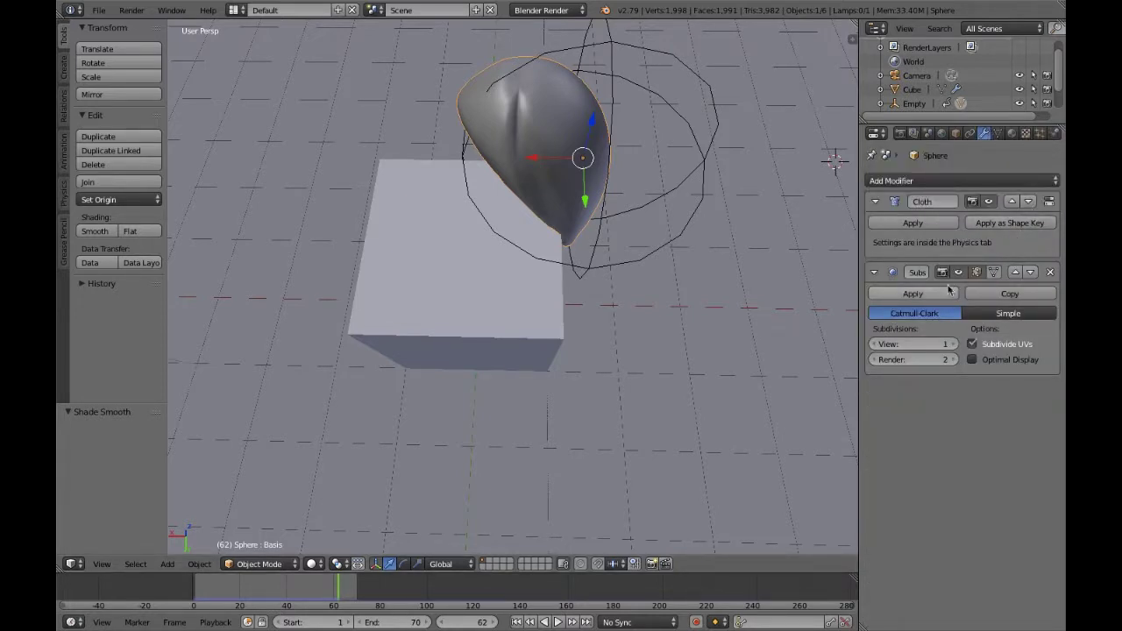
pyautogui.click(1005, 223)
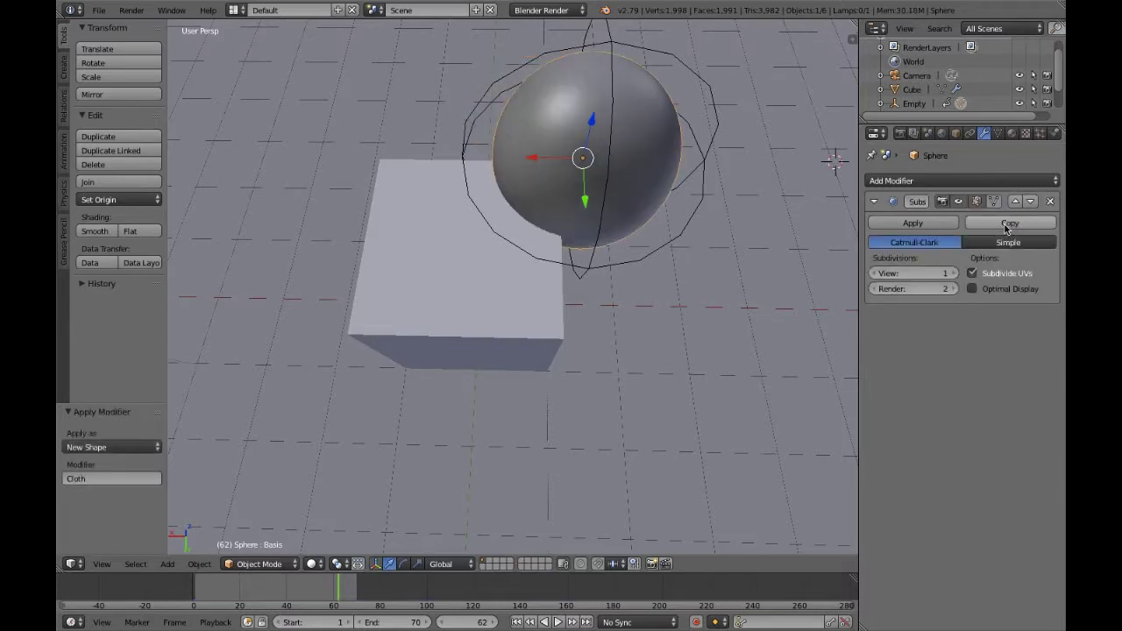
# Set the Cloth shape key's value to 1 at frame 62 and insert a keyframe for it.
pyautogui.click(997, 133)
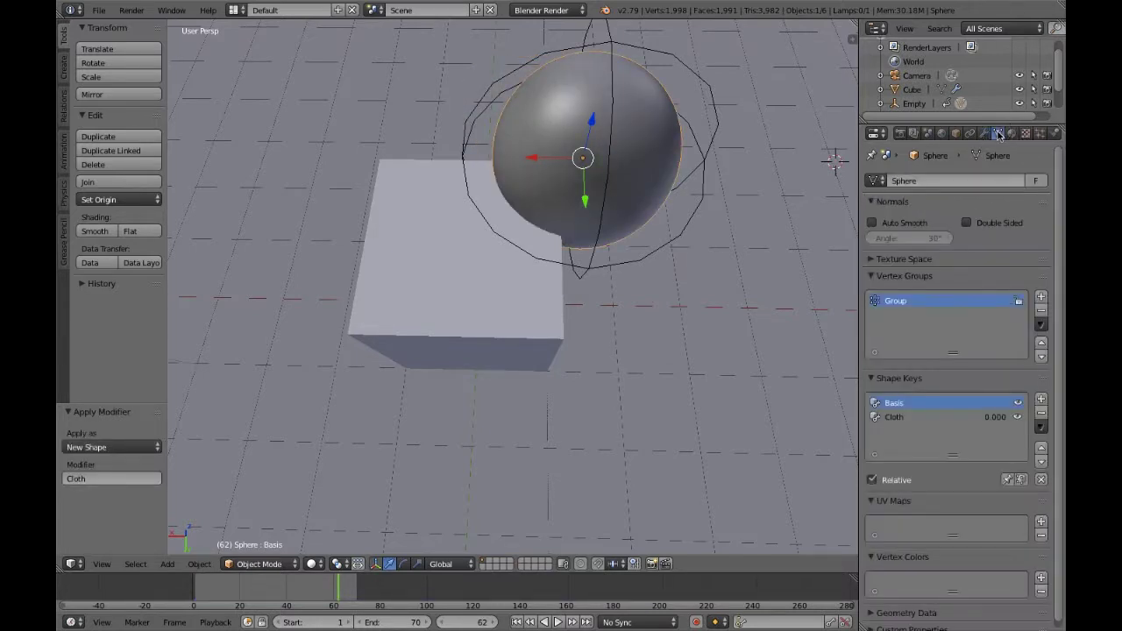
pyautogui.click(907, 420)
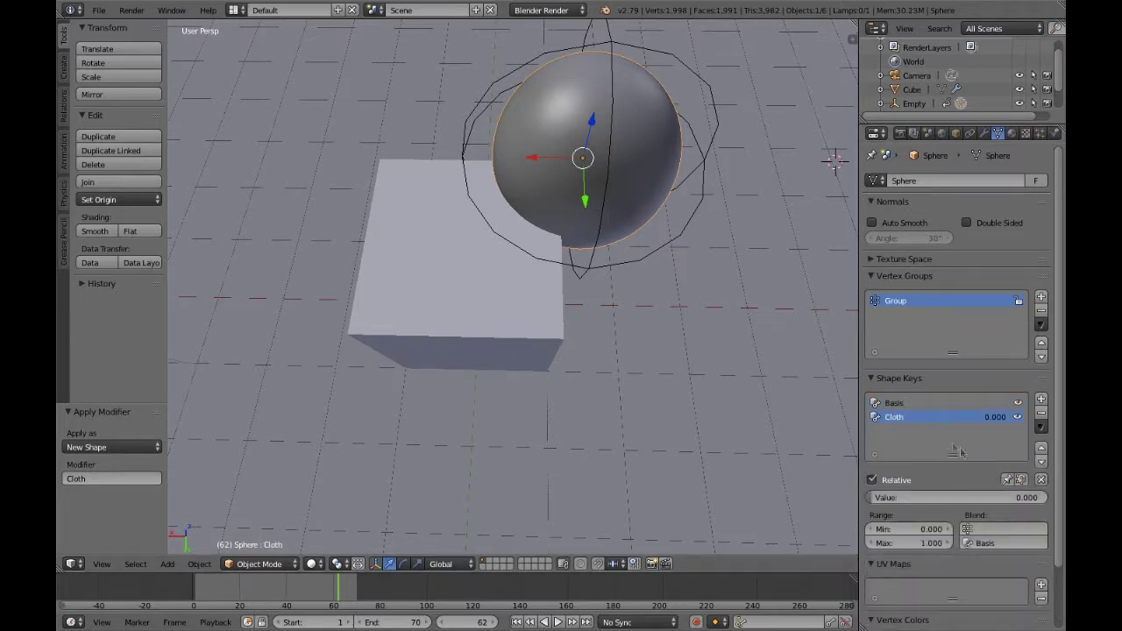
pyautogui.moveTo(986, 497); pyautogui.dragTo(1047, 500)
pyautogui.press('i')
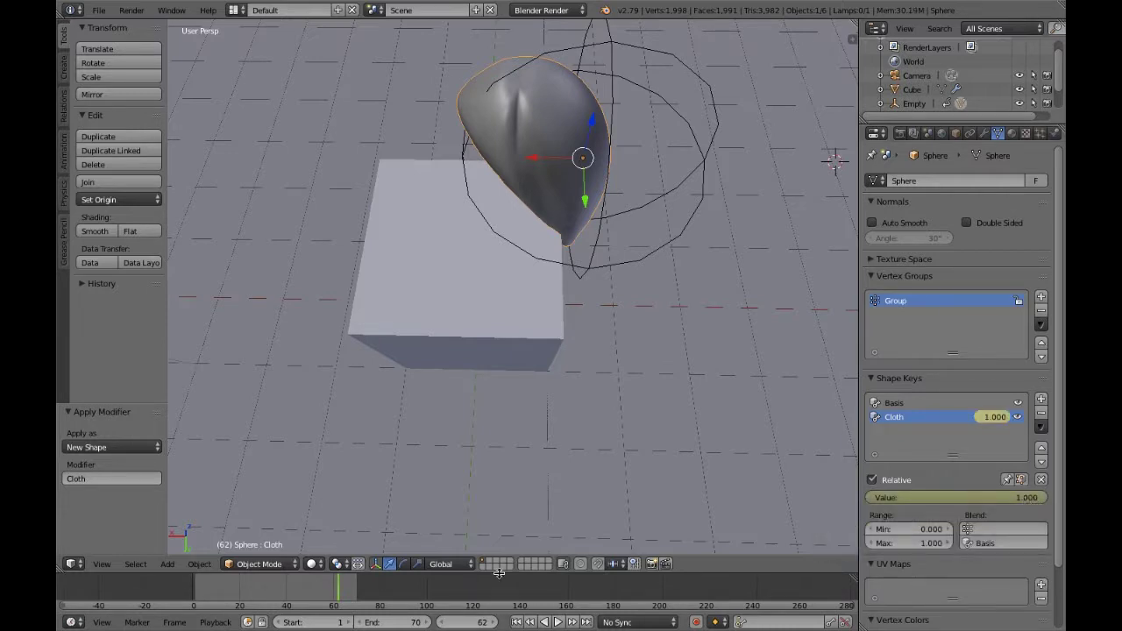
# At frame 50, set the Cloth shape key's value to 0 and insert a keyframe for it.
pyautogui.moveTo(337, 589); pyautogui.dragTo(309, 589)
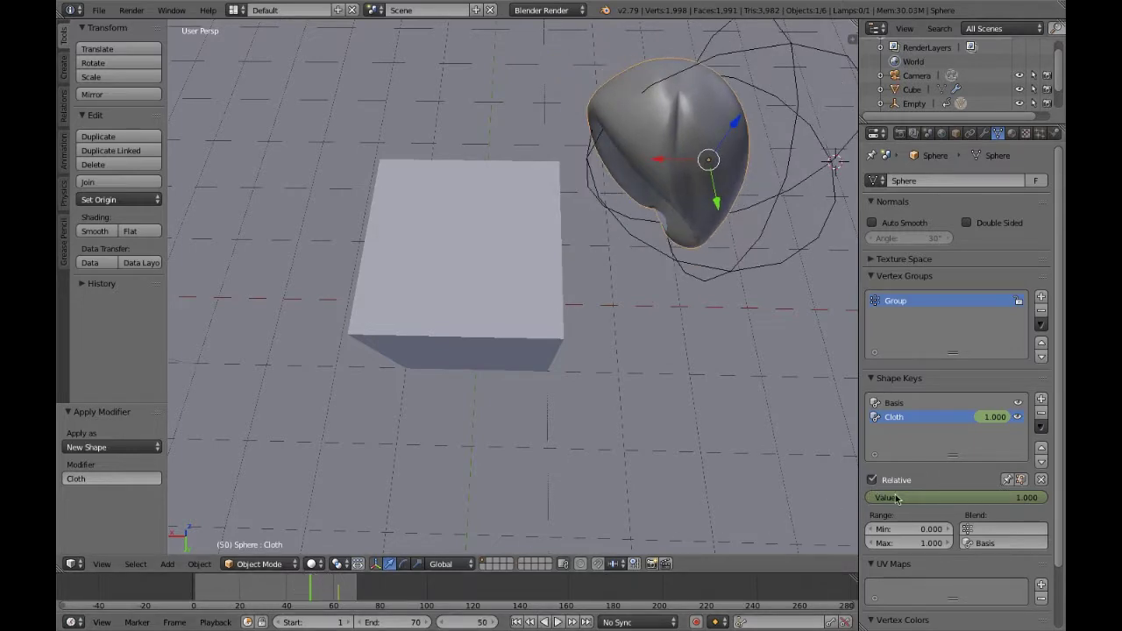
pyautogui.moveTo(896, 498); pyautogui.dragTo(872, 499)
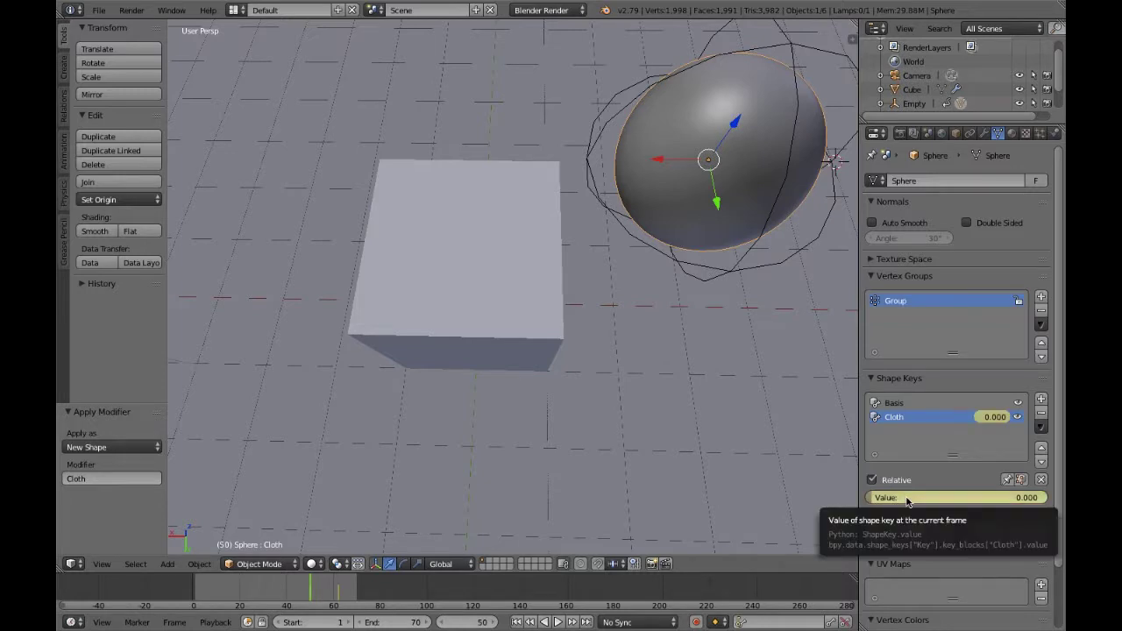
pyautogui.press('i')
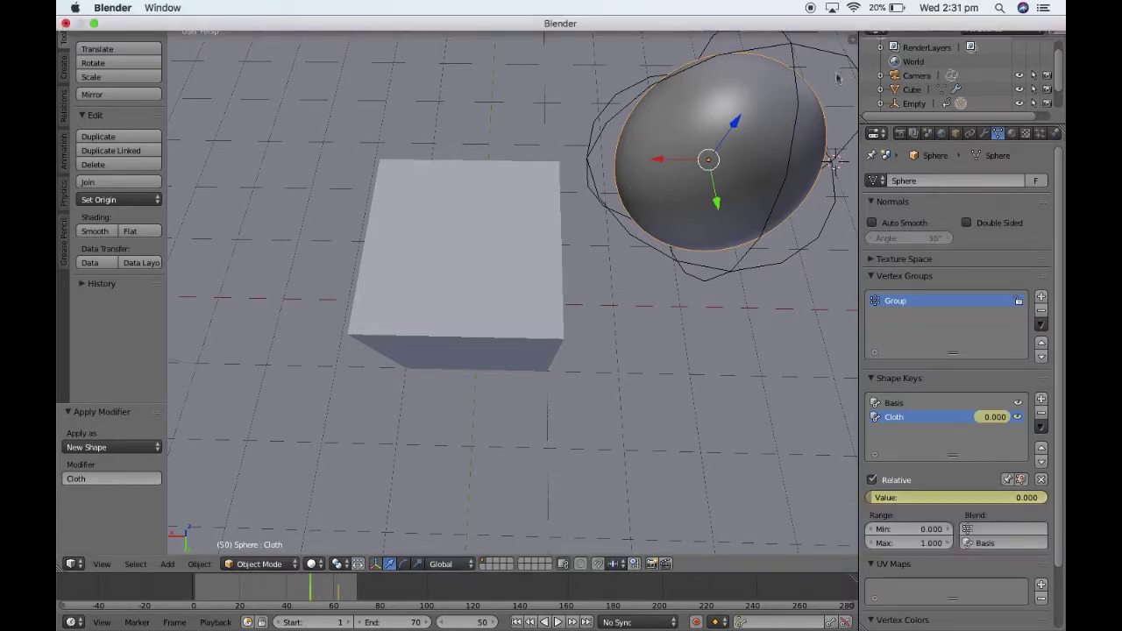
# Split the 3D view into two side-by-side areas and change the new one to a Dope Sheet.
pyautogui.moveTo(852, 35); pyautogui.dragTo(561, 43)
pyautogui.click(580, 563)
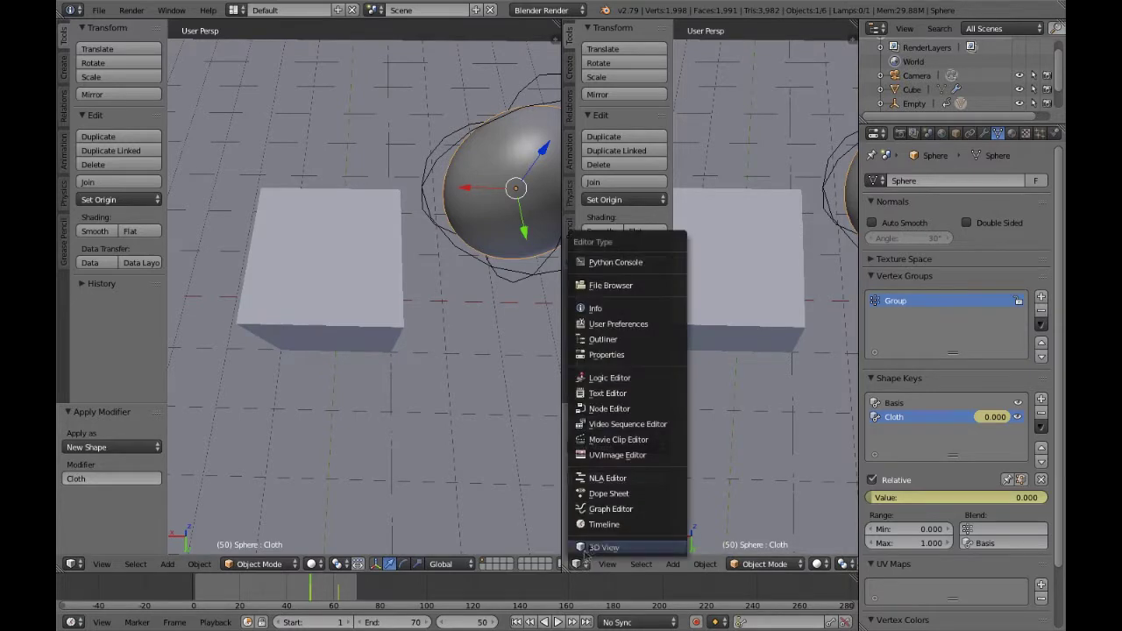
pyautogui.click(611, 490)
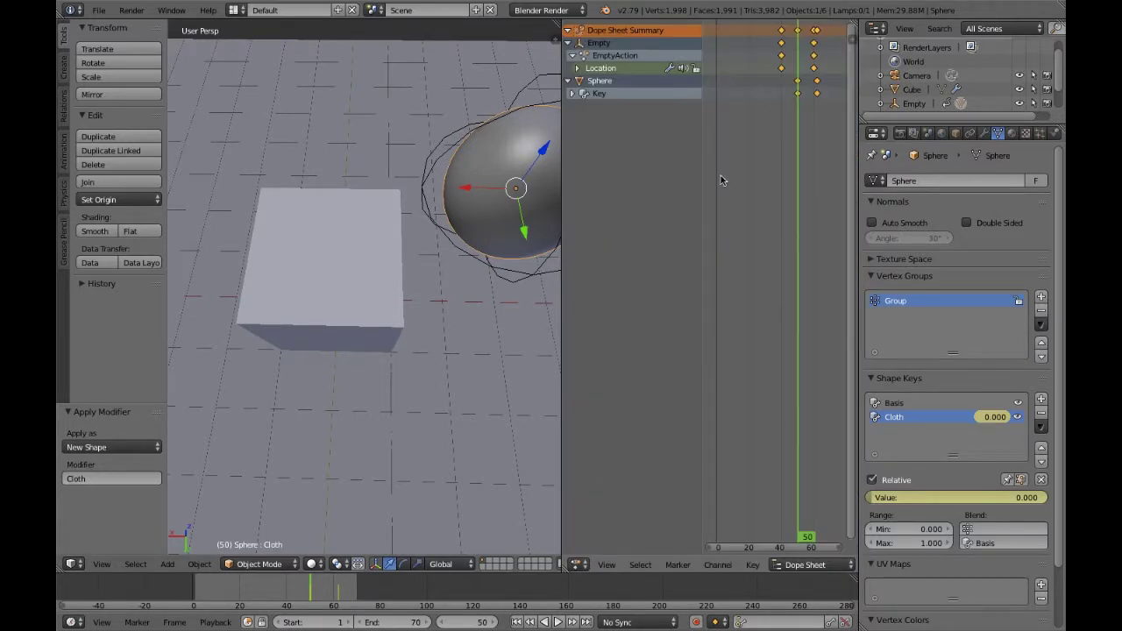
# Move the sphere's zero-value Cloth shape key keyframe from frame 50 to frame 54.
pyautogui.scroll(5, 785, 112)
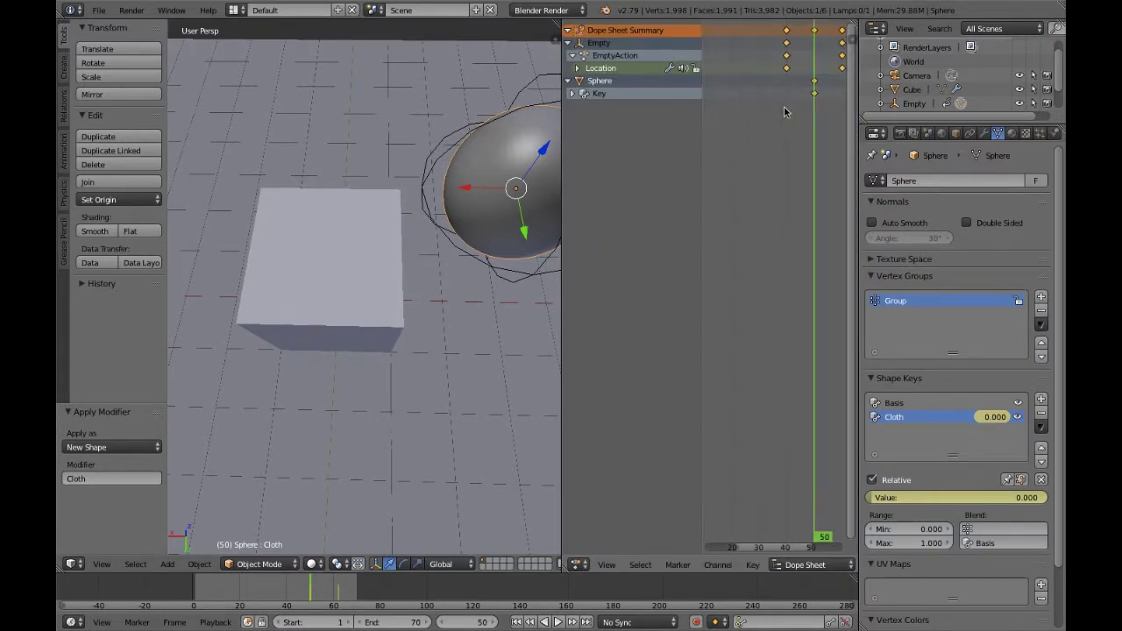
pyautogui.click(812, 33)
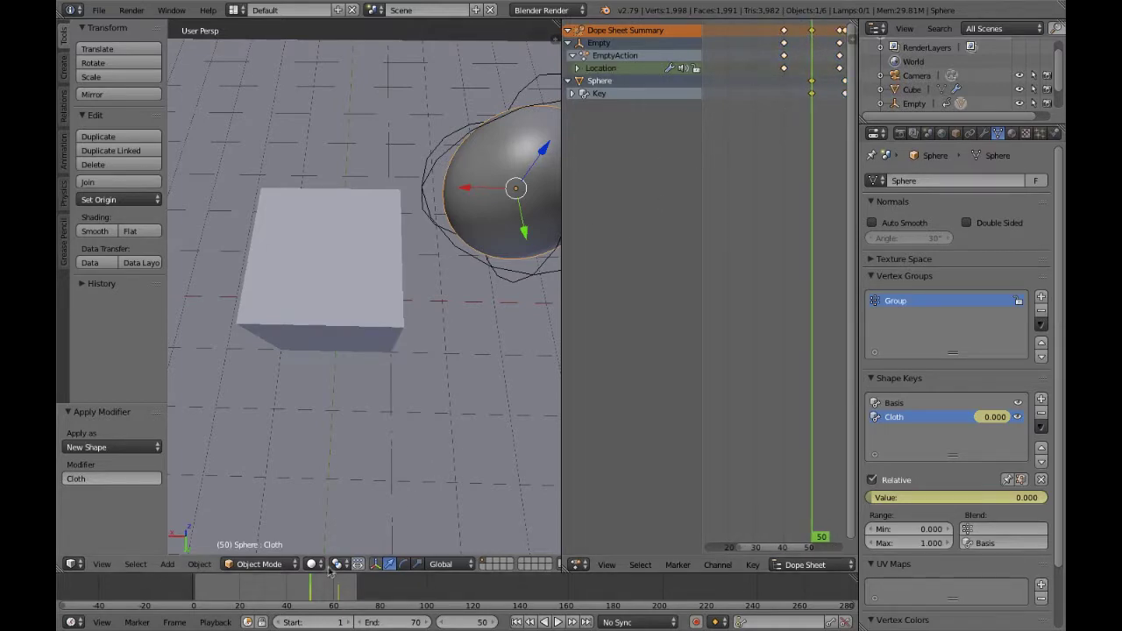
pyautogui.moveTo(314, 588); pyautogui.dragTo(320, 590)
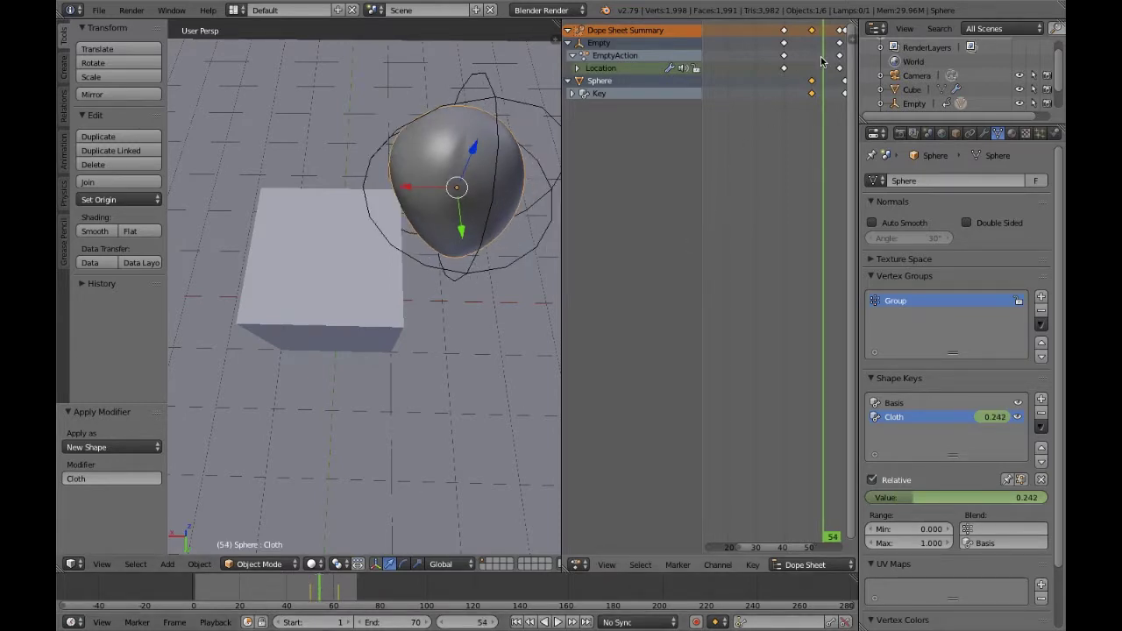
pyautogui.press('g')
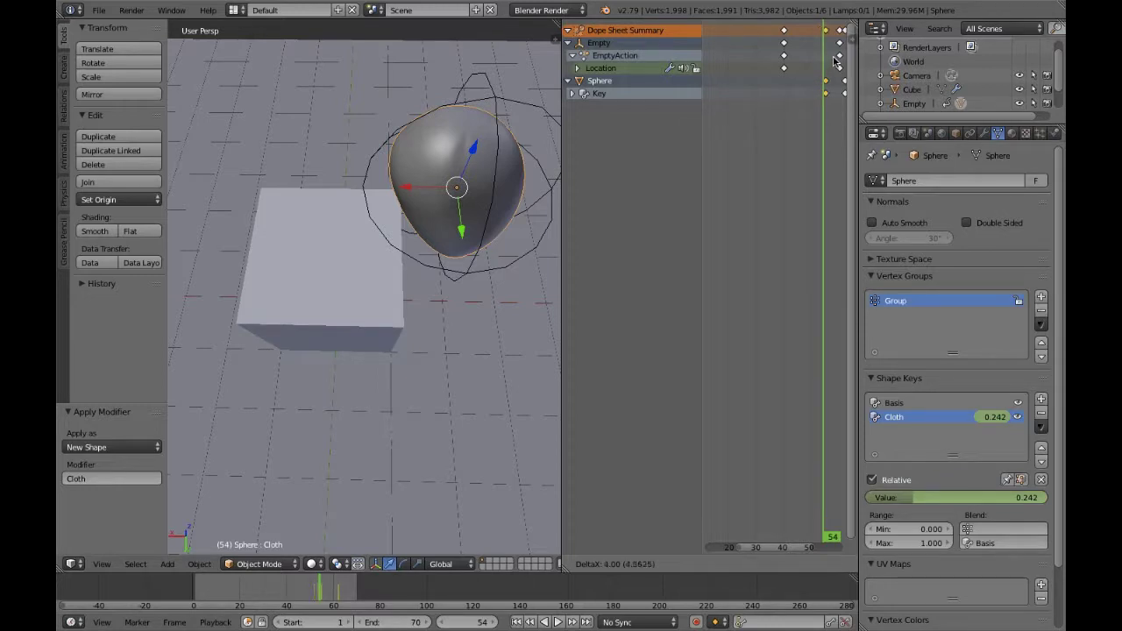
pyautogui.click(834, 61)
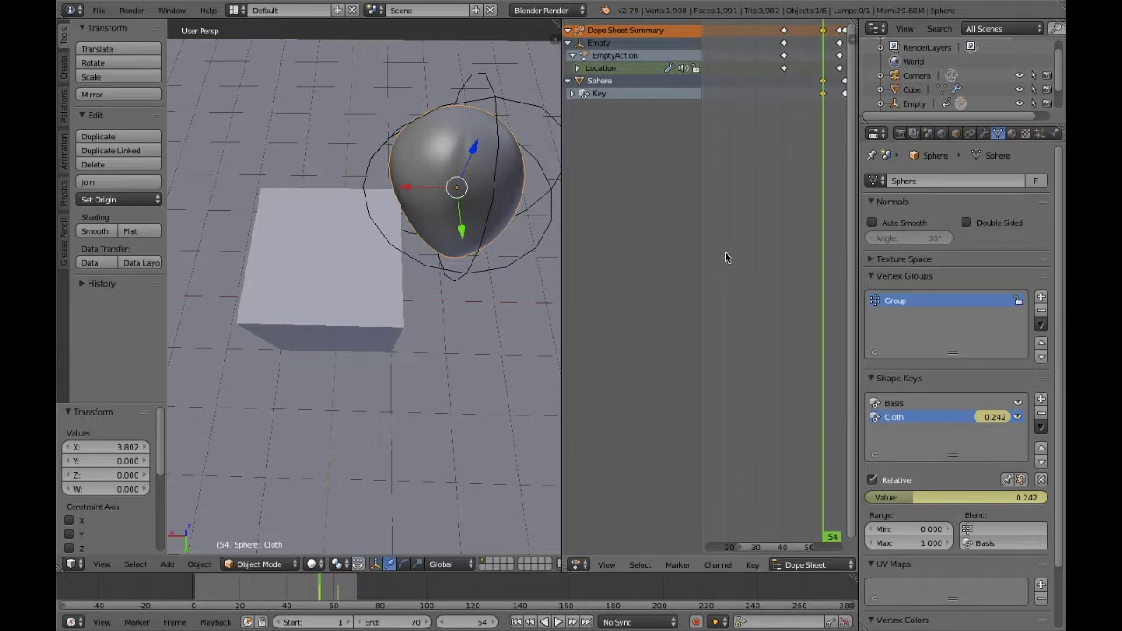
# Set the Cloth shape key's value to 0 at frame 54 and shift the selected keyframe earlier, to about frame 52.
pyautogui.moveTo(911, 497); pyautogui.dragTo(872, 500)
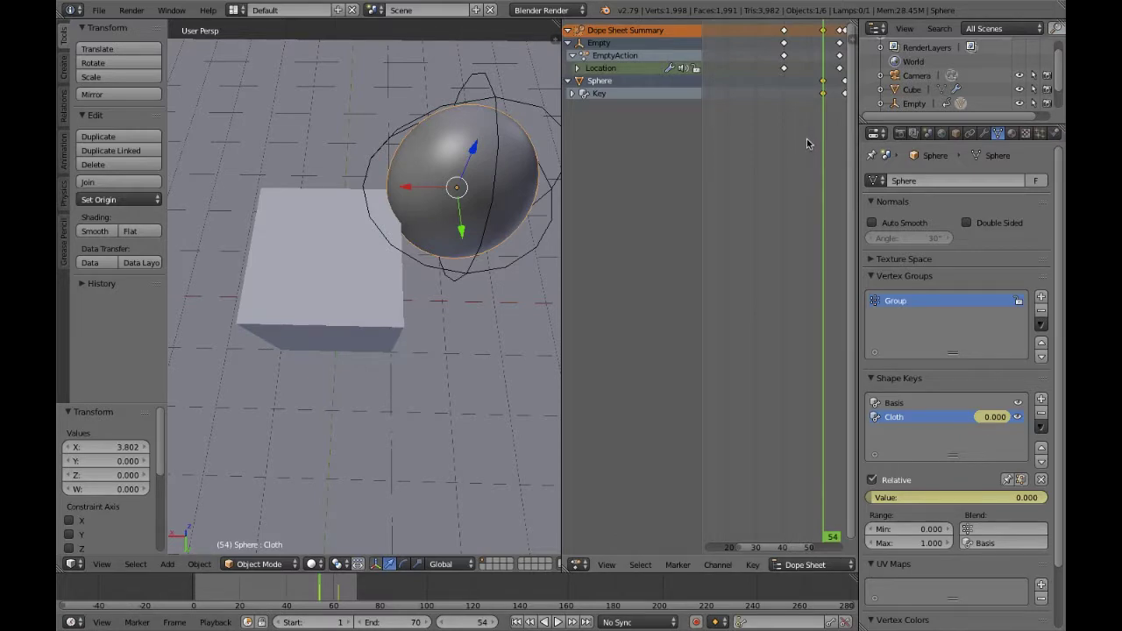
pyautogui.press('g')
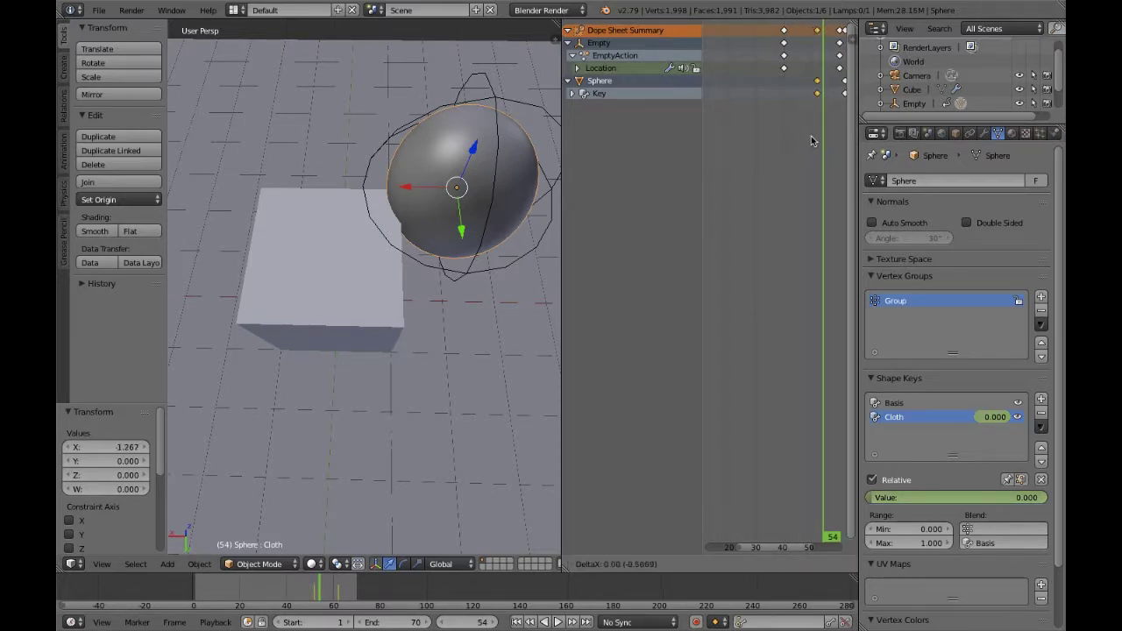
pyautogui.click(809, 137)
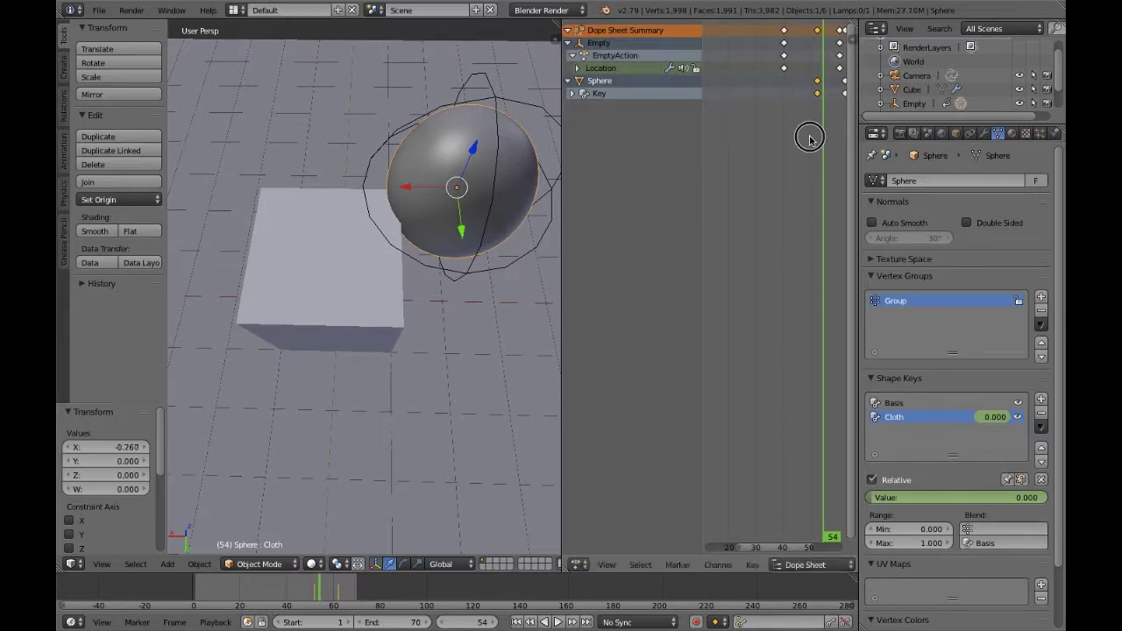
# At frame 54, examine the sphere's contact with the cube's corner and its Cloth shape in Edit Mode.
pyautogui.click(318, 596)
pyautogui.moveTo(318, 596)
pyautogui.mouseDown()
pyautogui.moveTo(330, 595)
pyautogui.moveTo(319, 598)
pyautogui.mouseUp()
pyautogui.moveTo(415, 361); pyautogui.dragTo(415, 361, button='middle')
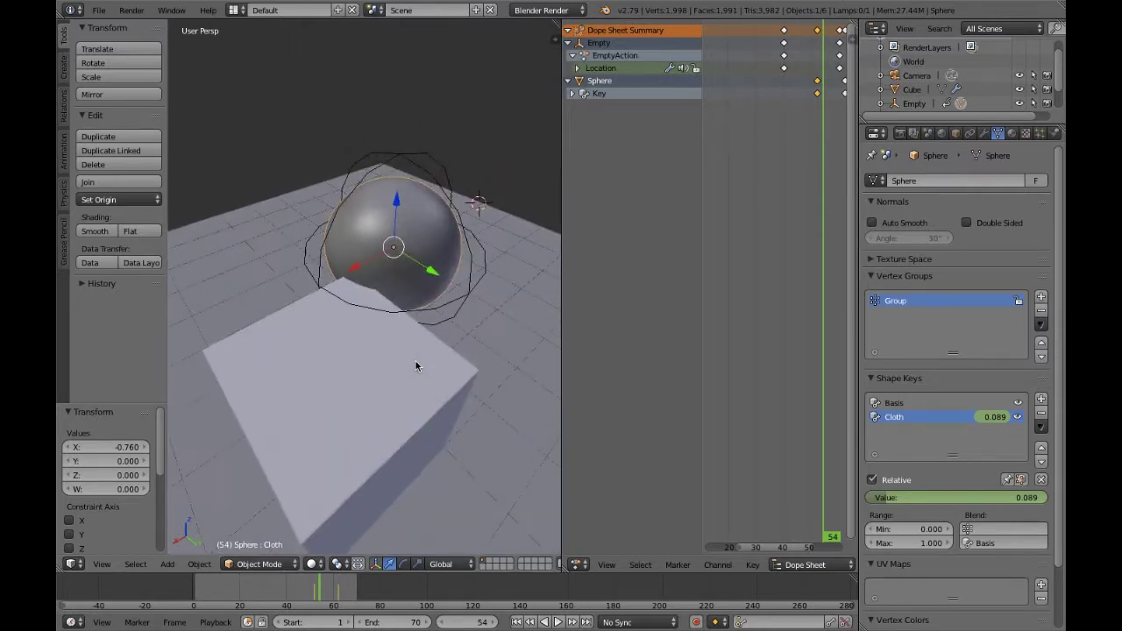
pyautogui.scroll(2, 416, 361)
pyautogui.press('Tab')
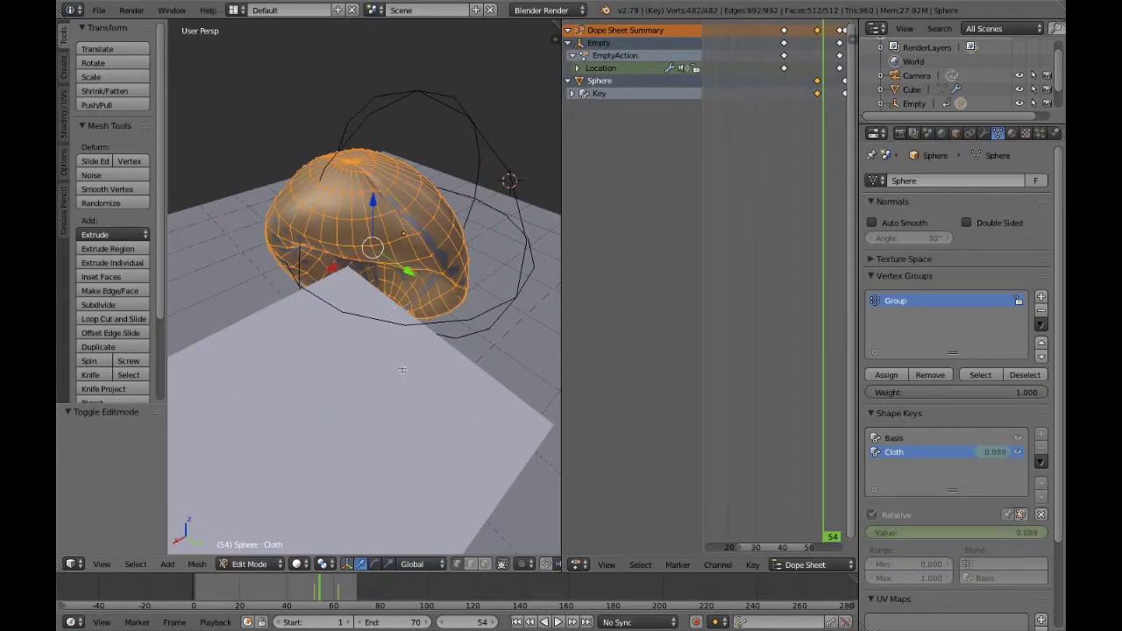
pyautogui.press('Tab')
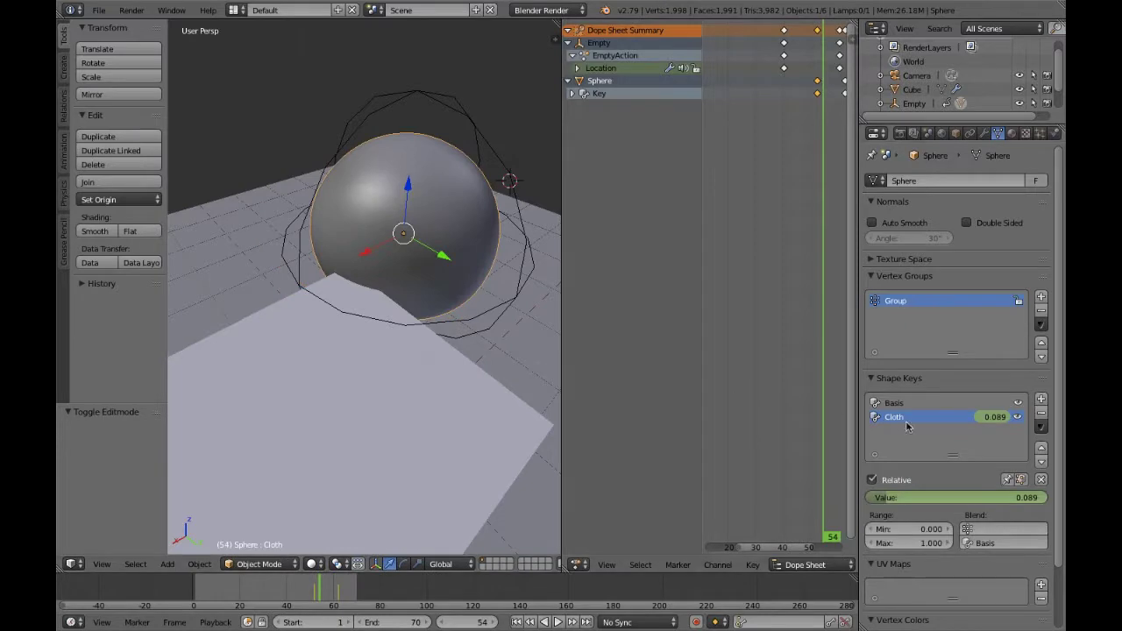
# Add a new shape key to the sphere and open its mesh in Edit Mode with nothing selected.
pyautogui.click(950, 404)
pyautogui.click(1041, 400)
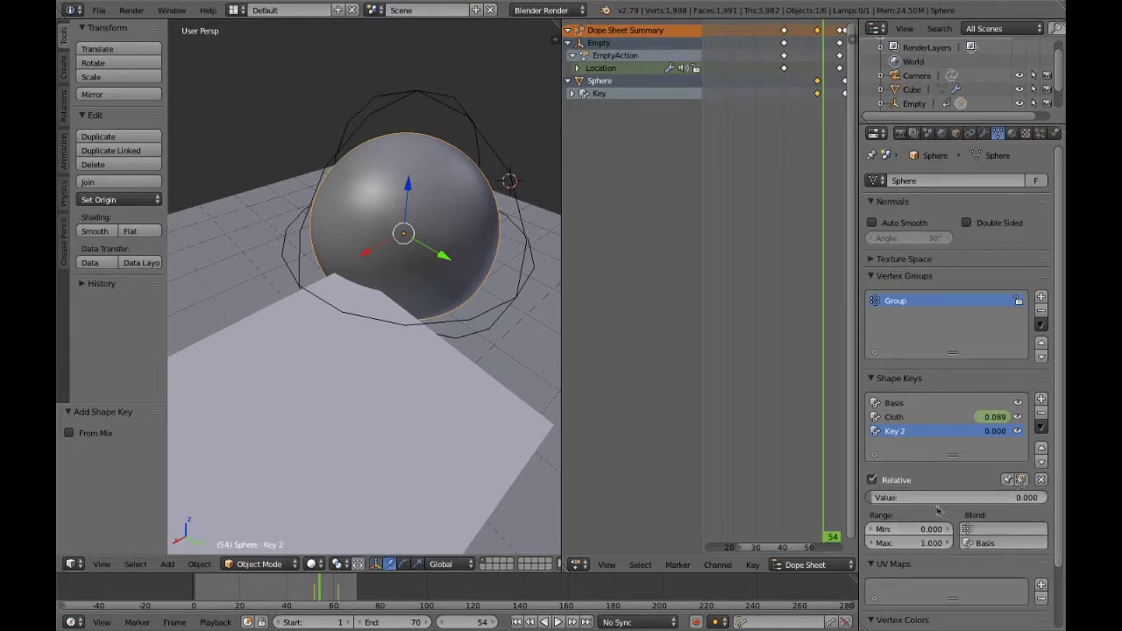
pyautogui.press('Tab')
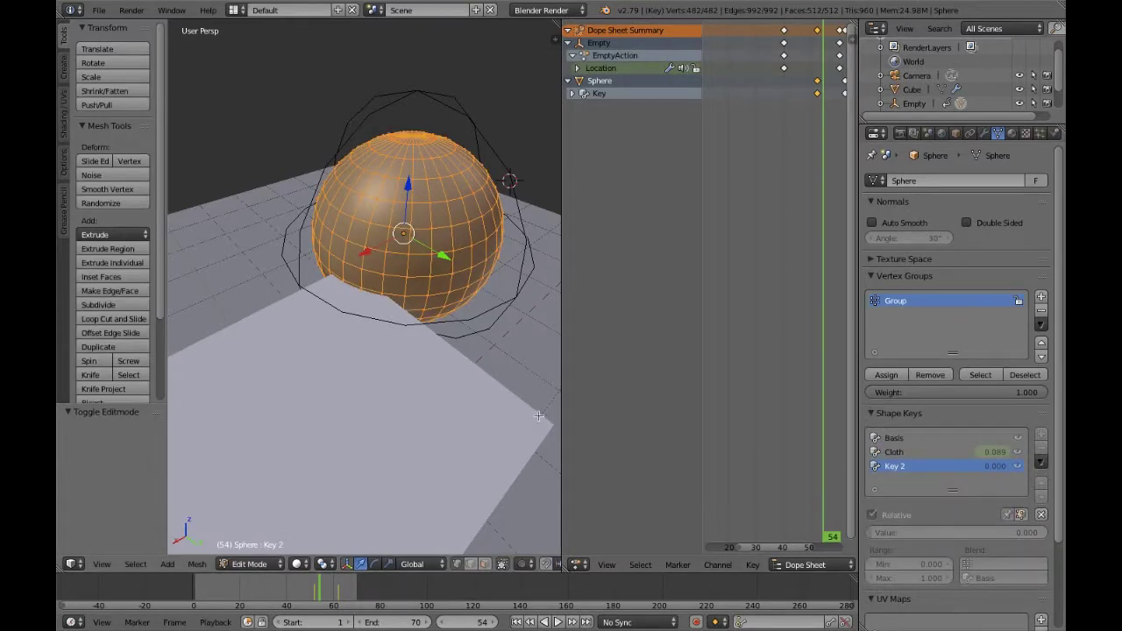
pyautogui.press('Tab')
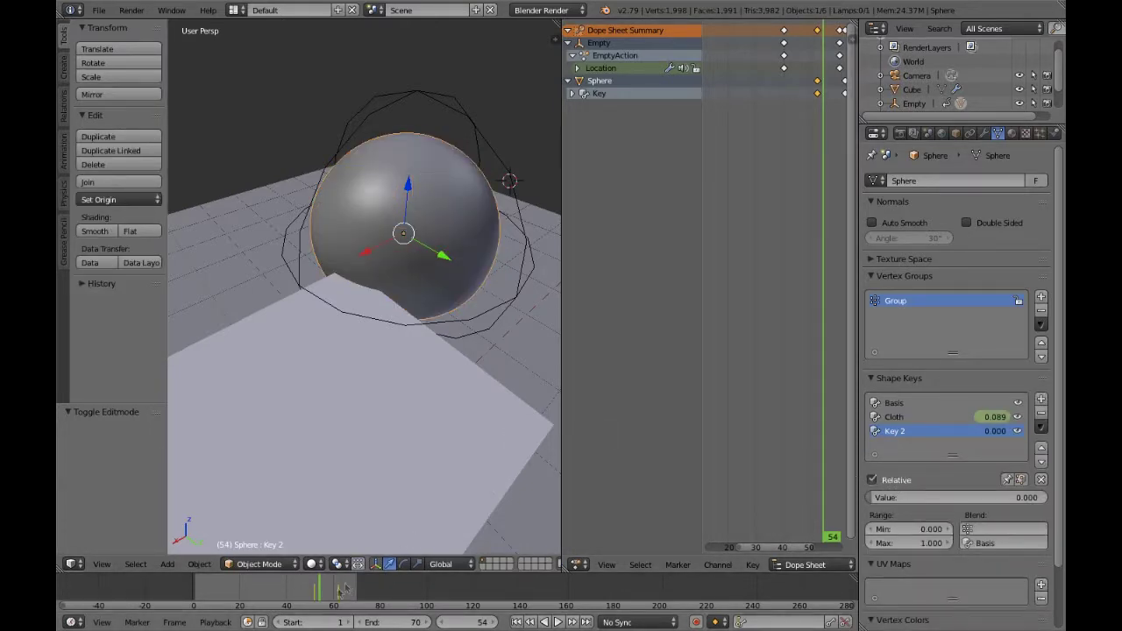
pyautogui.press('Tab')
pyautogui.press('a')
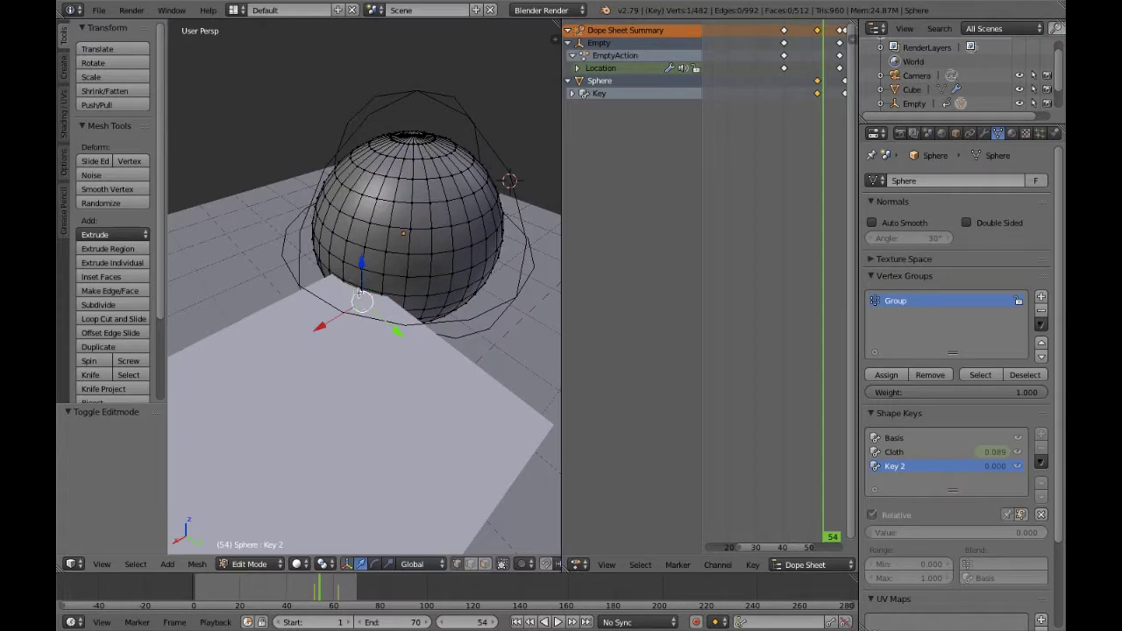
pyautogui.rightClick(358, 285)
pyautogui.press('g')
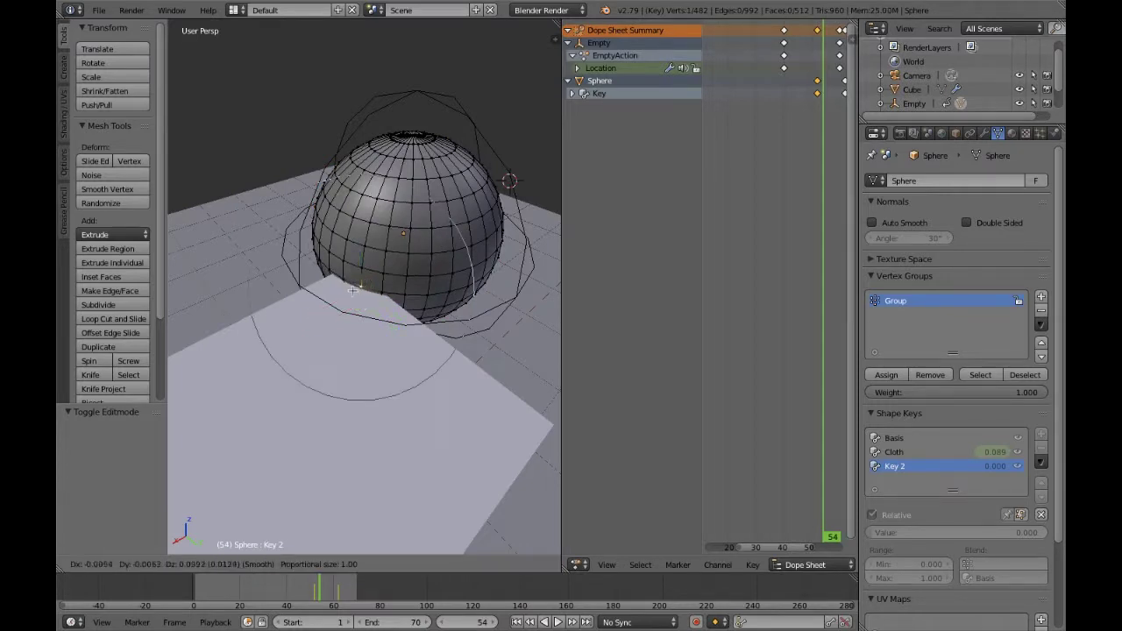
pyautogui.scroll(5, 361, 282)
pyautogui.scroll(9, 361, 281)
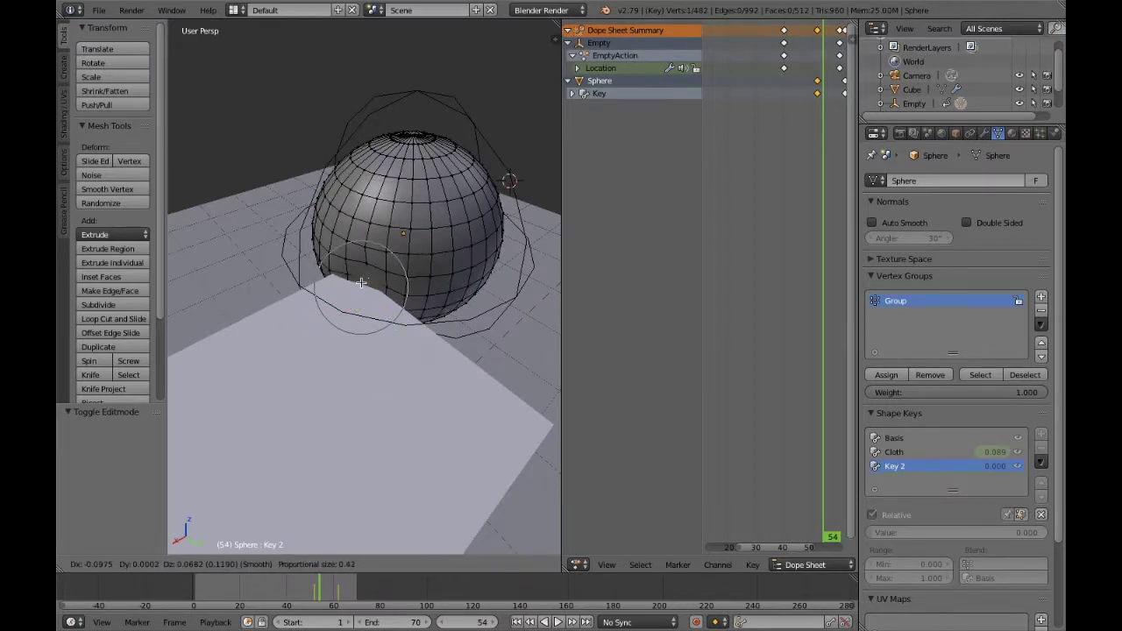
pyautogui.rightClick(364, 279)
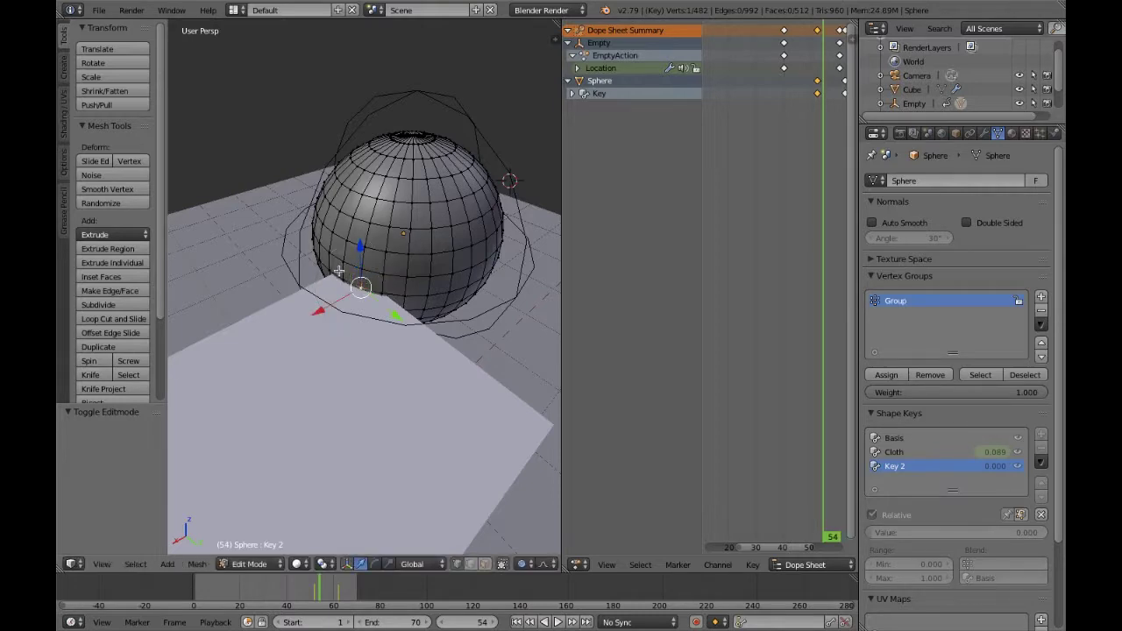
pyautogui.rightClick(338, 272)
pyautogui.press('g')
pyautogui.click(340, 288)
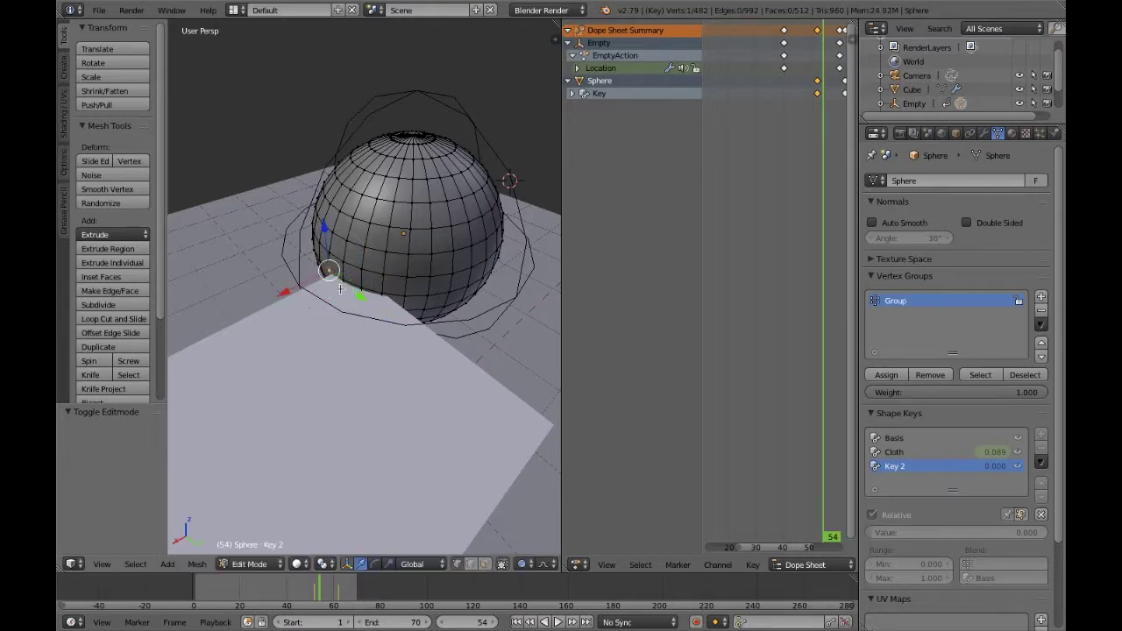
# Dent the sphere at the cube's corner with smooth proportional editing, moving a vertex about -0.197 in X, 0.025 in Y and 0.117 in Z.
pyautogui.rightClick(333, 303)
pyautogui.press('g')
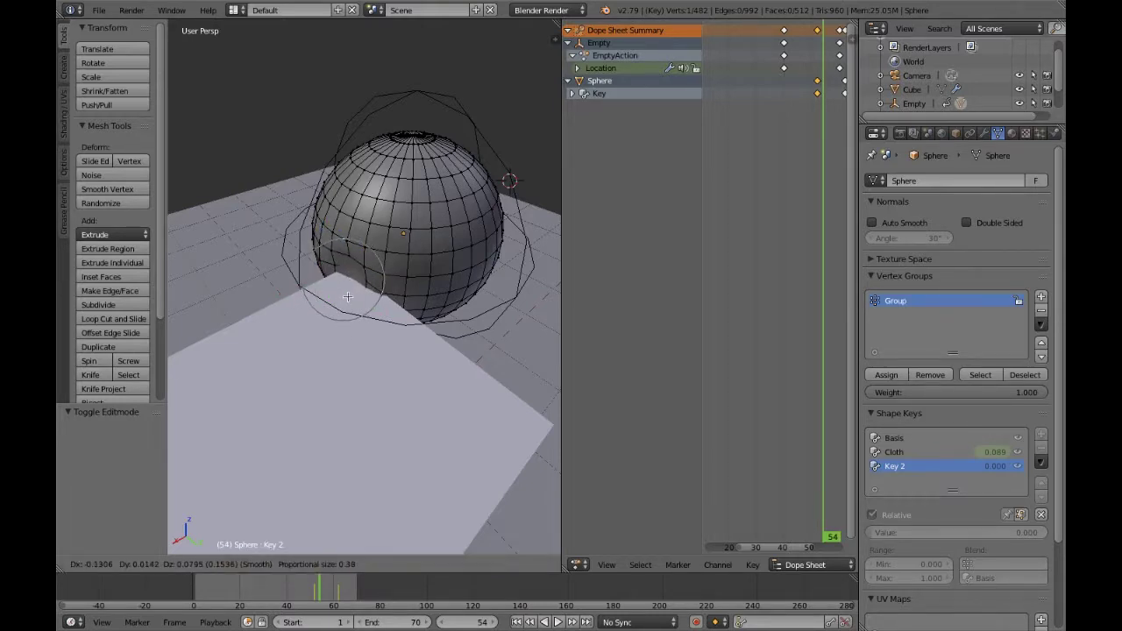
pyautogui.scroll(-4, 359, 285)
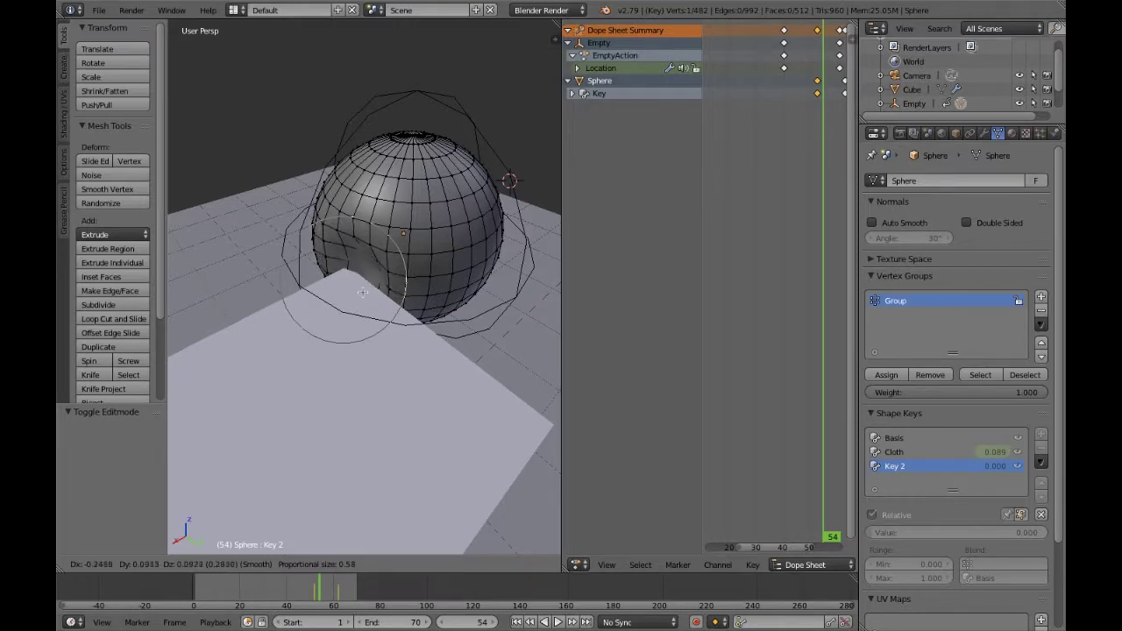
pyautogui.click(353, 290)
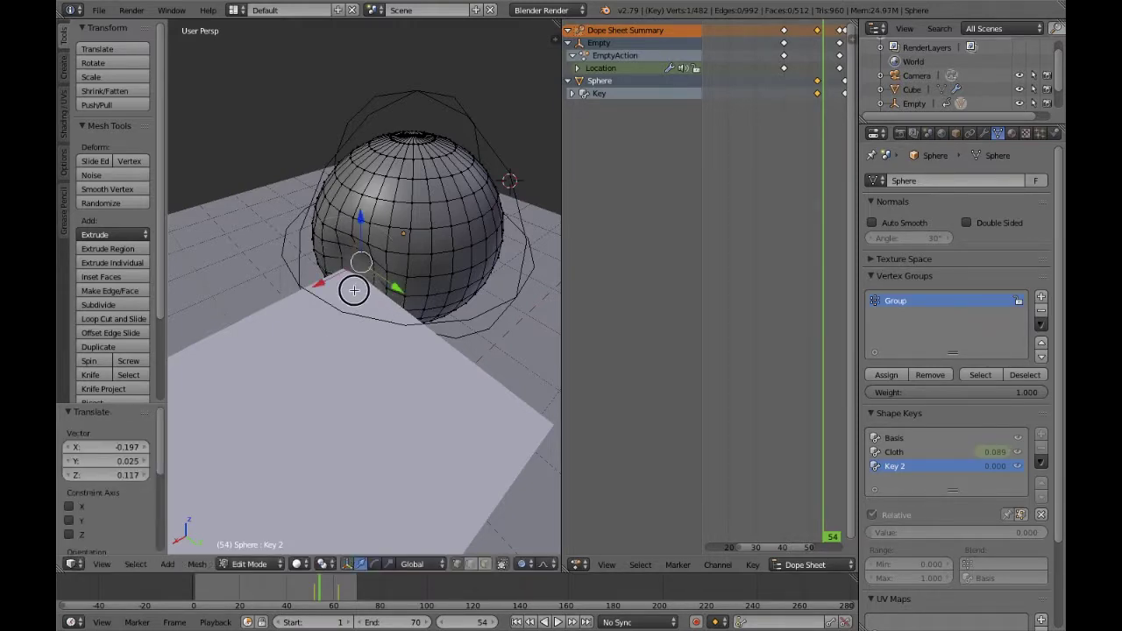
# Return to Object Mode, set the Key 2 shape key's value to 1 at frame 54 and insert a keyframe for it.
pyautogui.press('Tab')
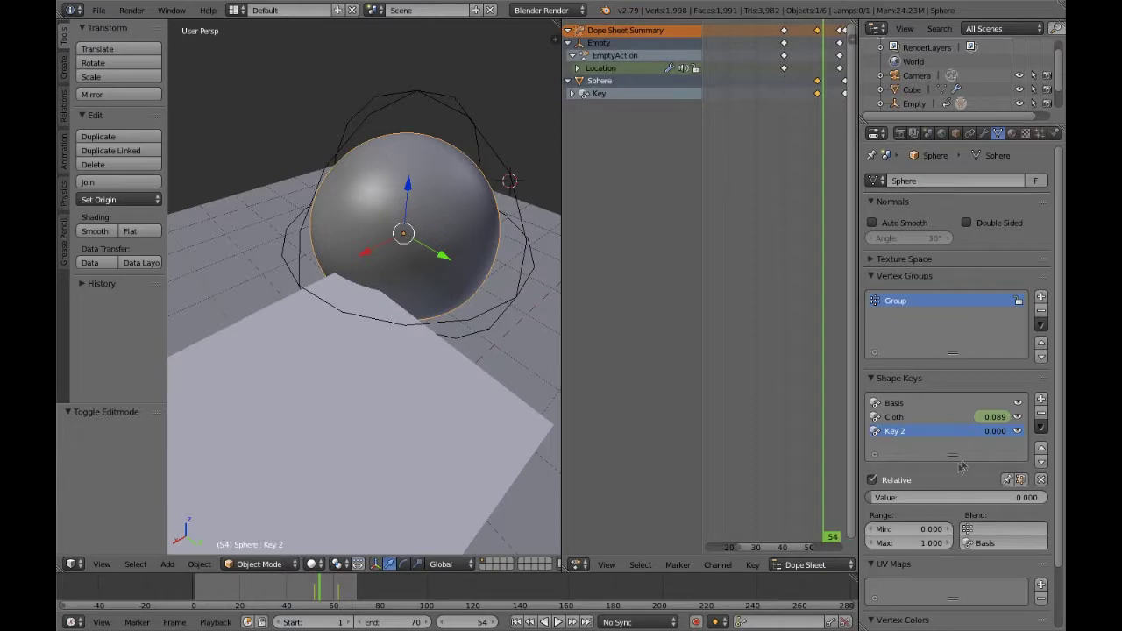
pyautogui.moveTo(903, 502)
pyautogui.mouseDown()
pyautogui.moveTo(1051, 501)
pyautogui.moveTo(873, 499)
pyautogui.mouseUp()
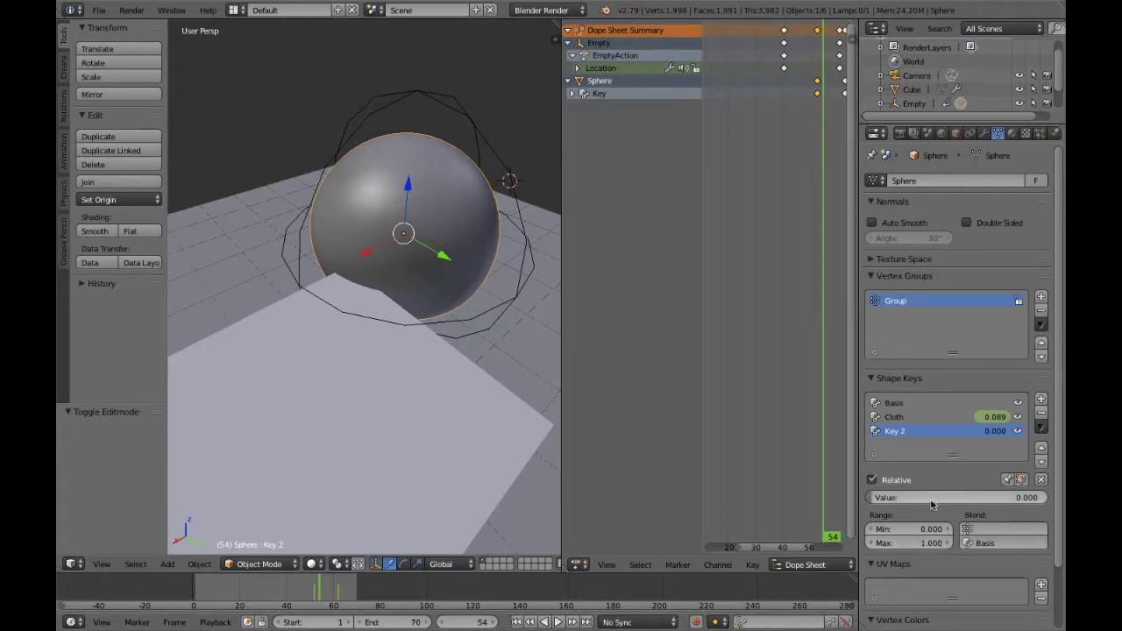
pyautogui.moveTo(931, 503); pyautogui.dragTo(1048, 499)
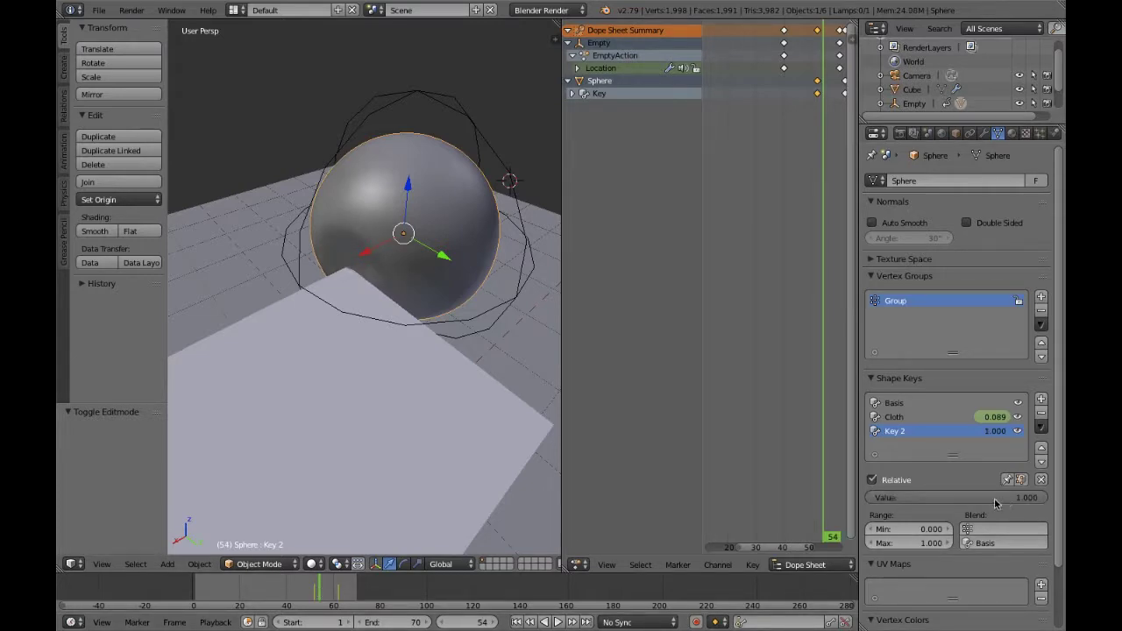
pyautogui.press('i')
# At frame 53, set the Key 2 shape key's value to 0 and insert a keyframe for it.
pyautogui.click(316, 593)
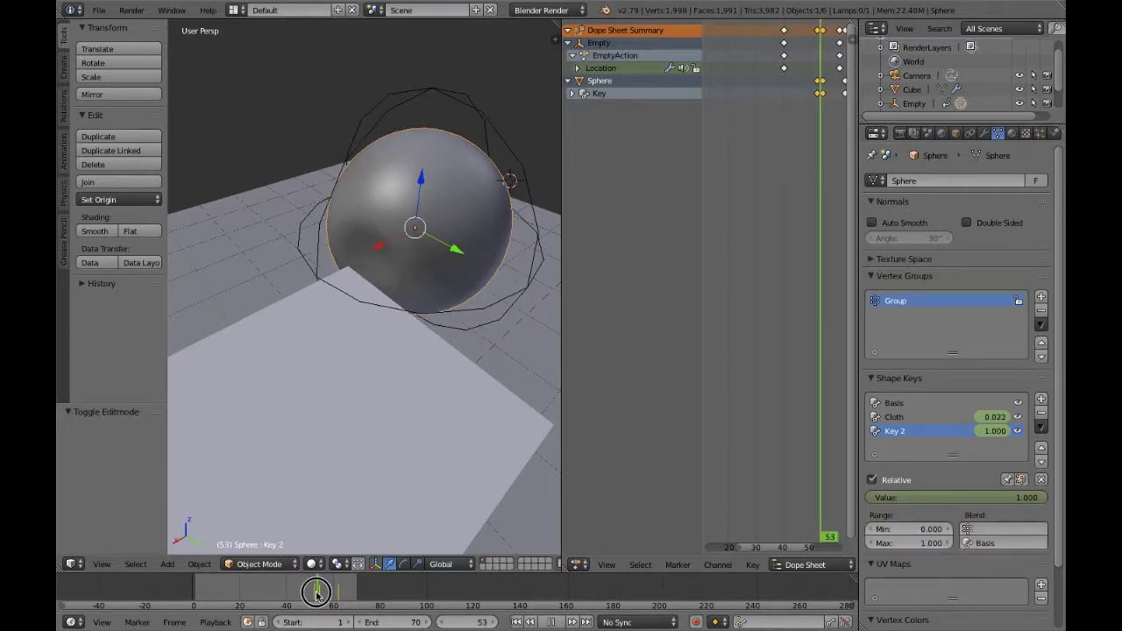
pyautogui.moveTo(316, 593); pyautogui.dragTo(316, 593)
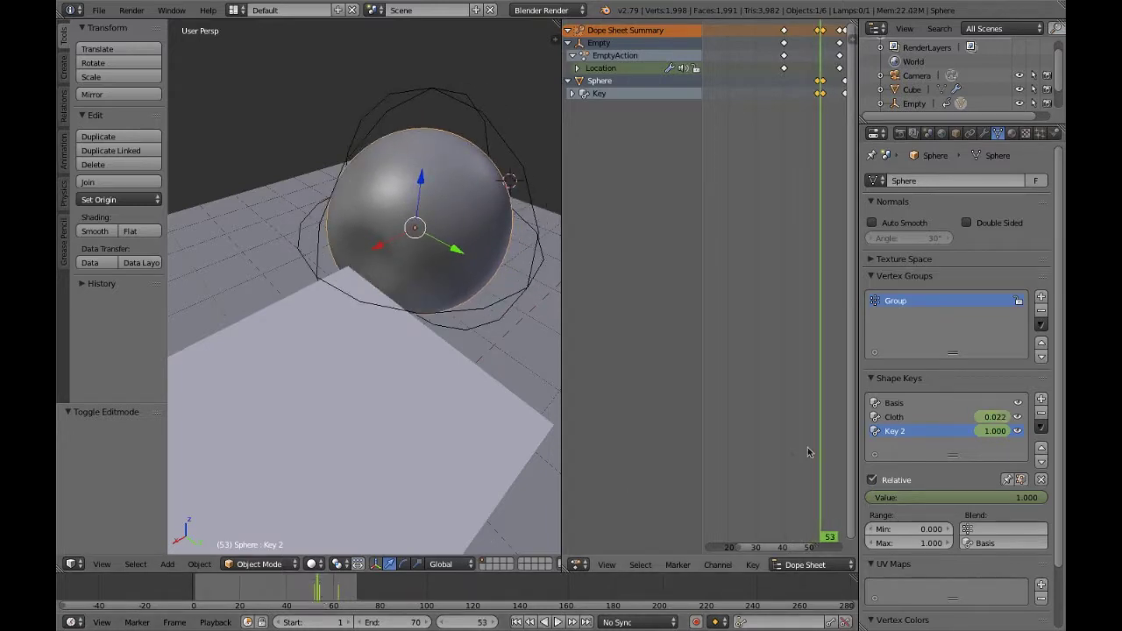
pyautogui.moveTo(1044, 497); pyautogui.dragTo(868, 497)
pyautogui.moveTo(451, 388); pyautogui.dragTo(450, 384, button='middle')
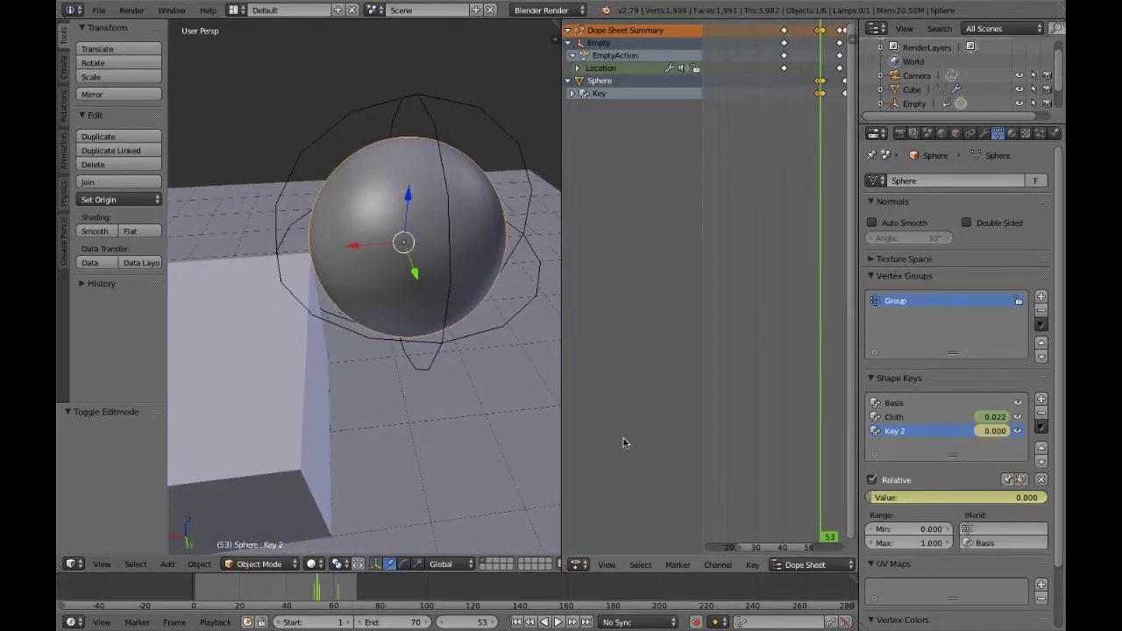
# Play the animation and merge the Dope Sheet area back into the 3D view.
pyautogui.hotkey('alt', 'a')
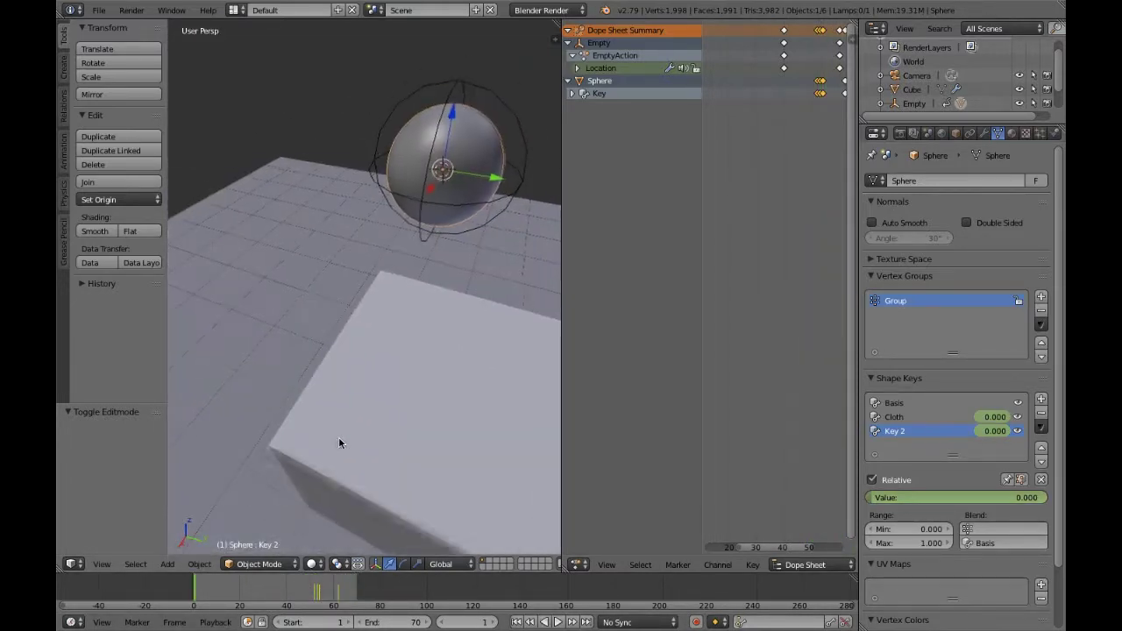
pyautogui.hotkey('alt', 'a')
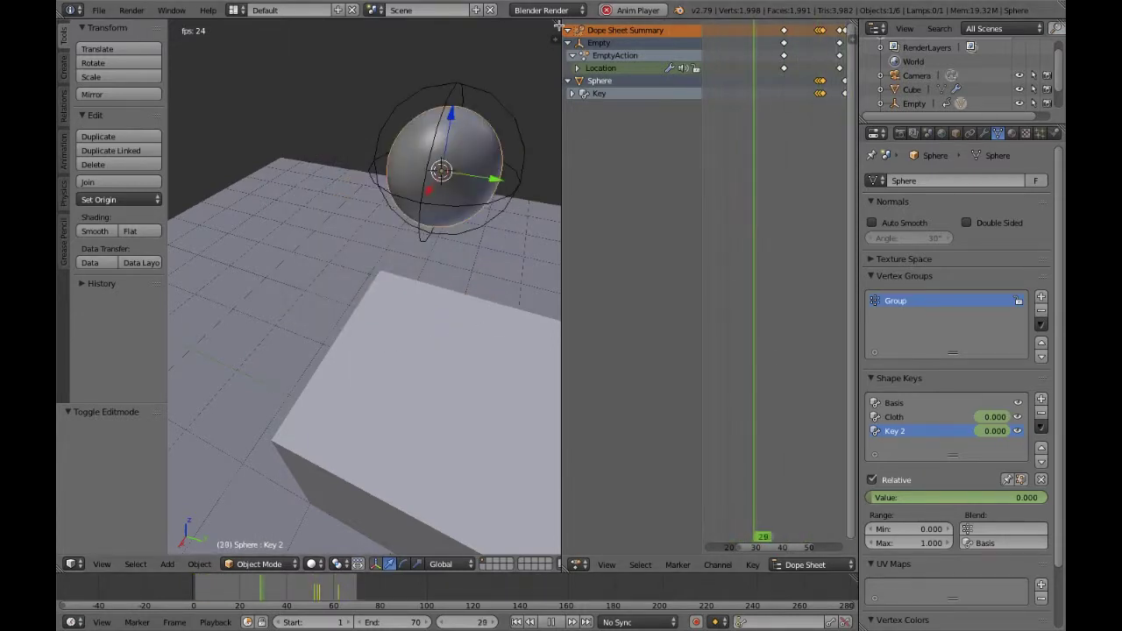
pyautogui.moveTo(556, 26); pyautogui.dragTo(646, 43)
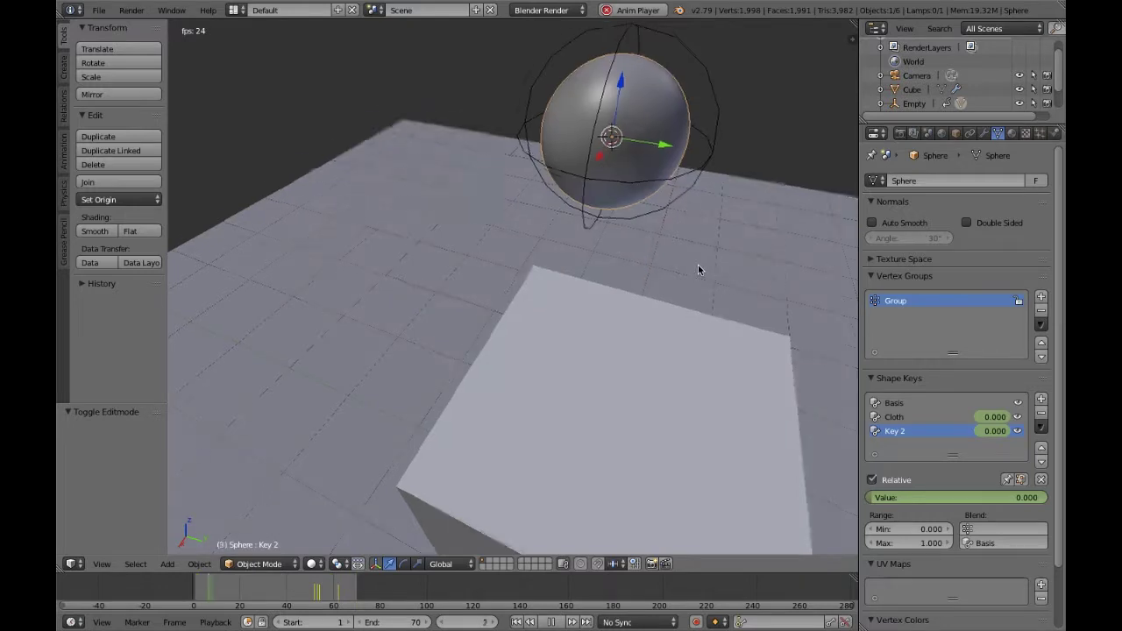
# Watch the sphere's impact from several angles, stopping playback at frame 62 to examine the squash against the cube.
pyautogui.moveTo(697, 264); pyautogui.dragTo(698, 264, button='middle')
pyautogui.scroll(-3, 697, 265)
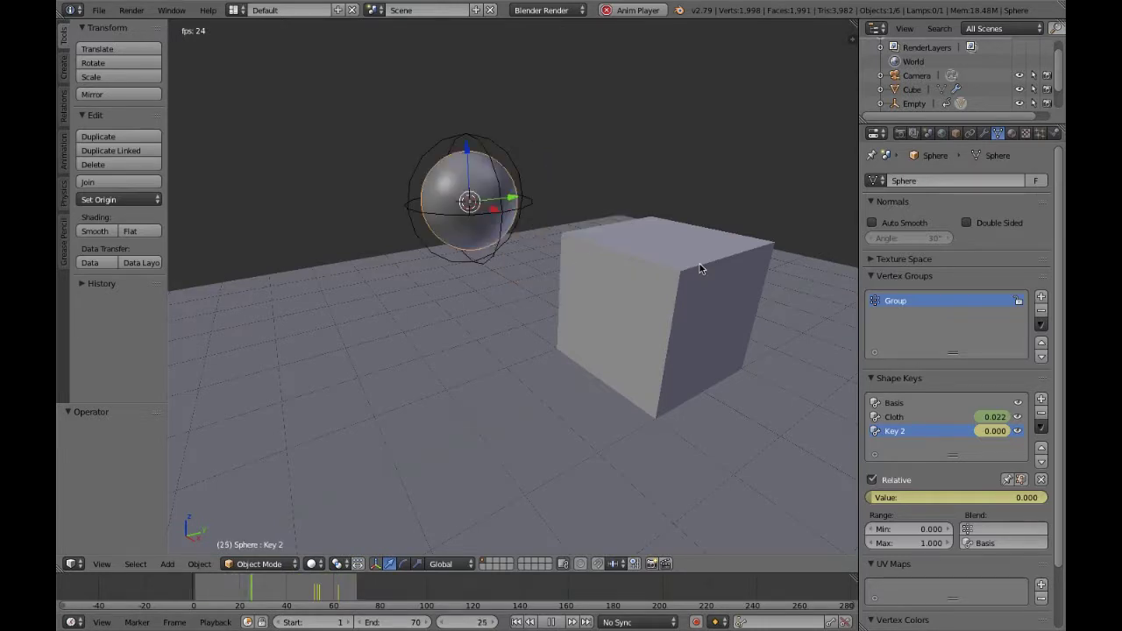
pyautogui.hotkey('alt', 'a')
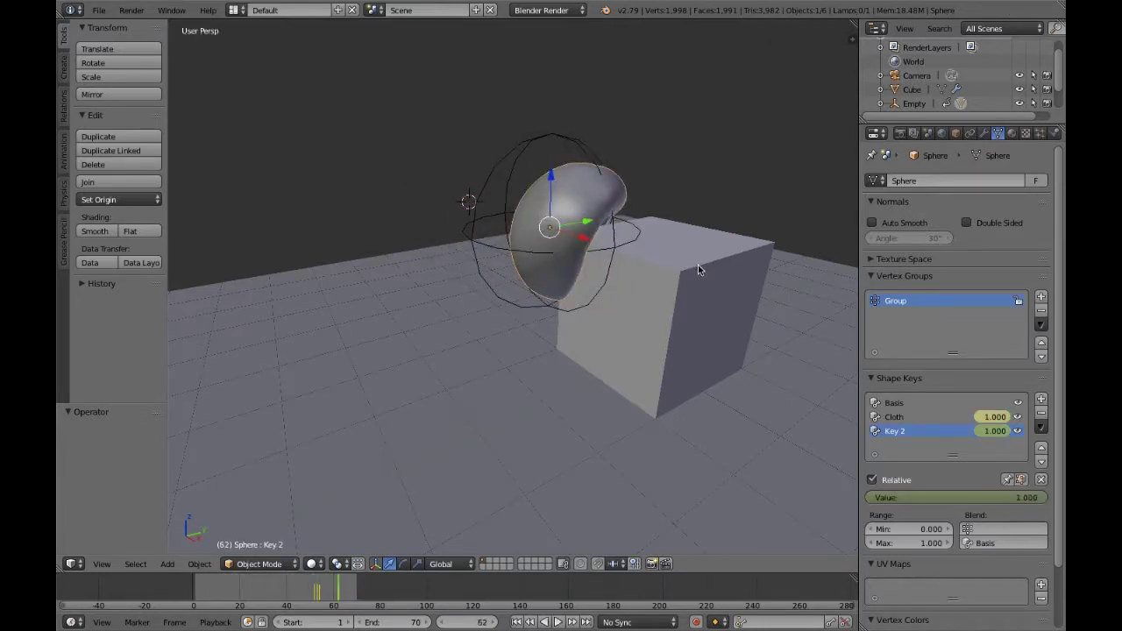
pyautogui.press('KP_3')
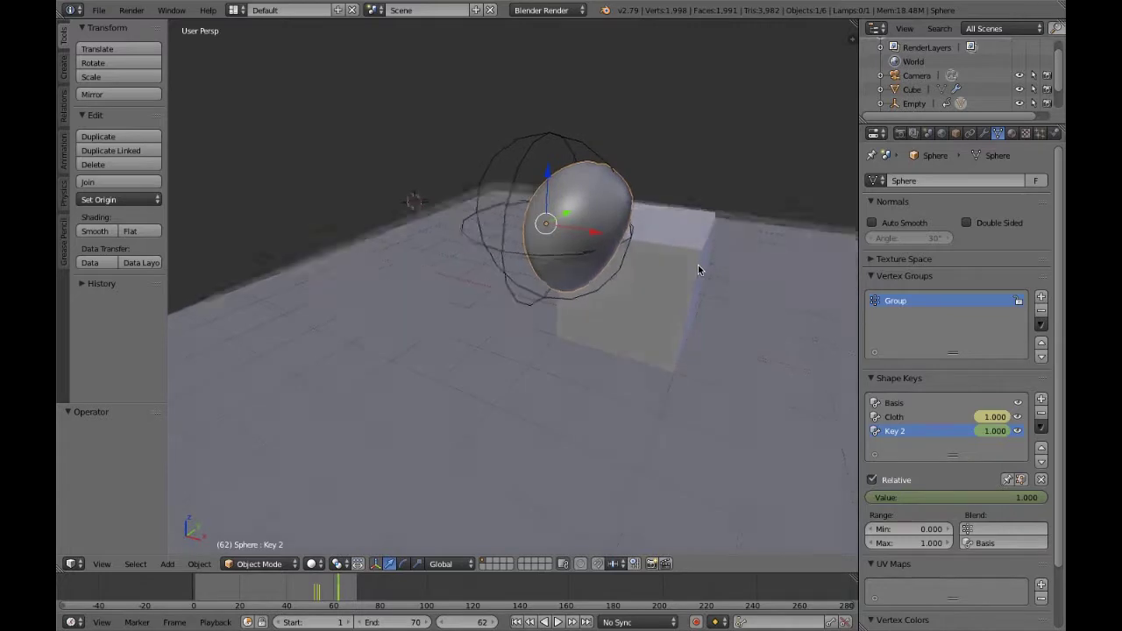
pyautogui.press('KP_2')
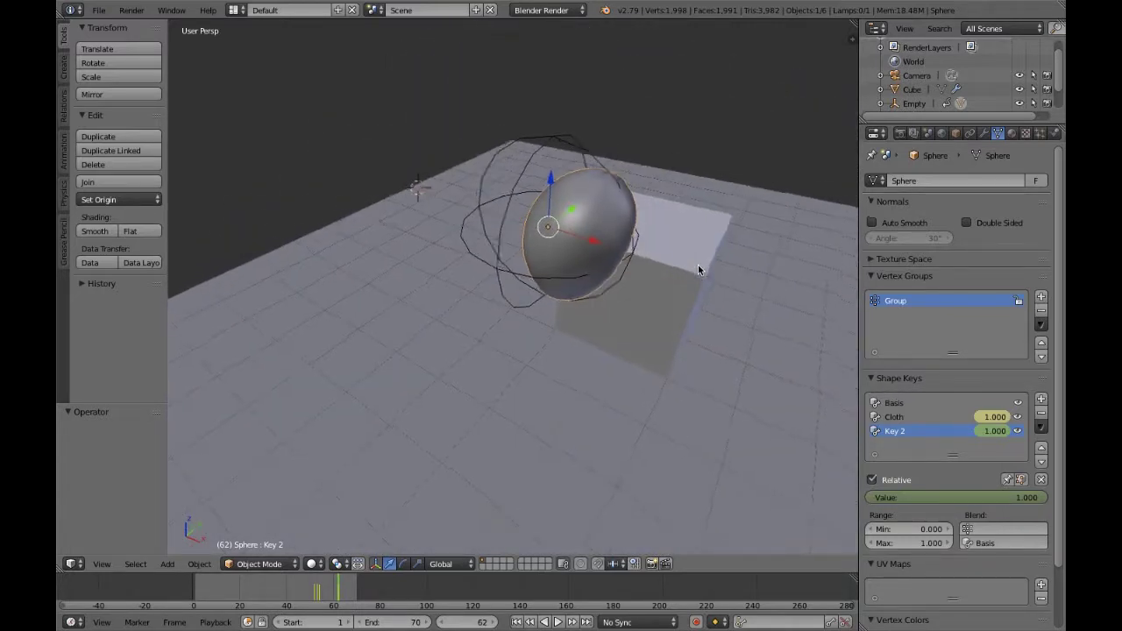